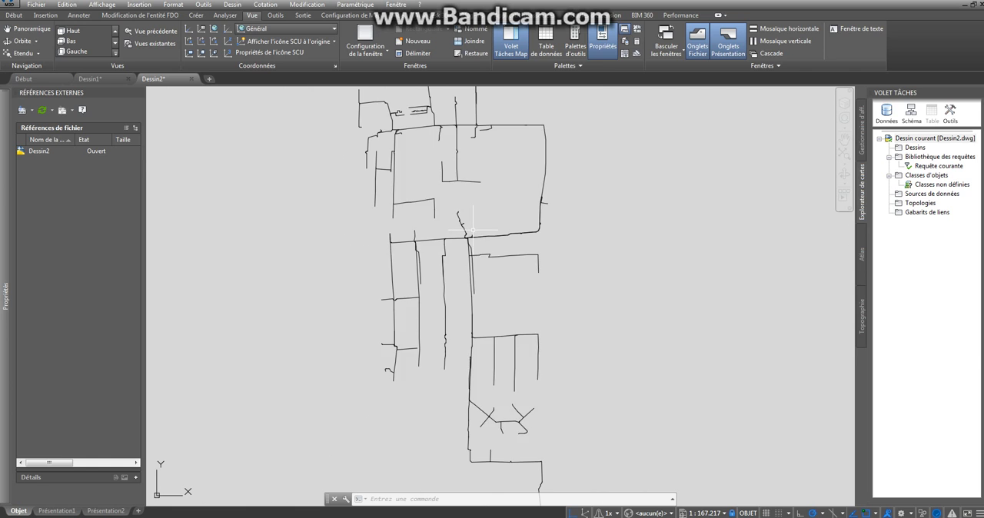
scroll(538, 269, down, 1)
- Examine the line network drawing, from the detail of its branch junctions to the full extent of the network
scroll(538, 271, up, 4)
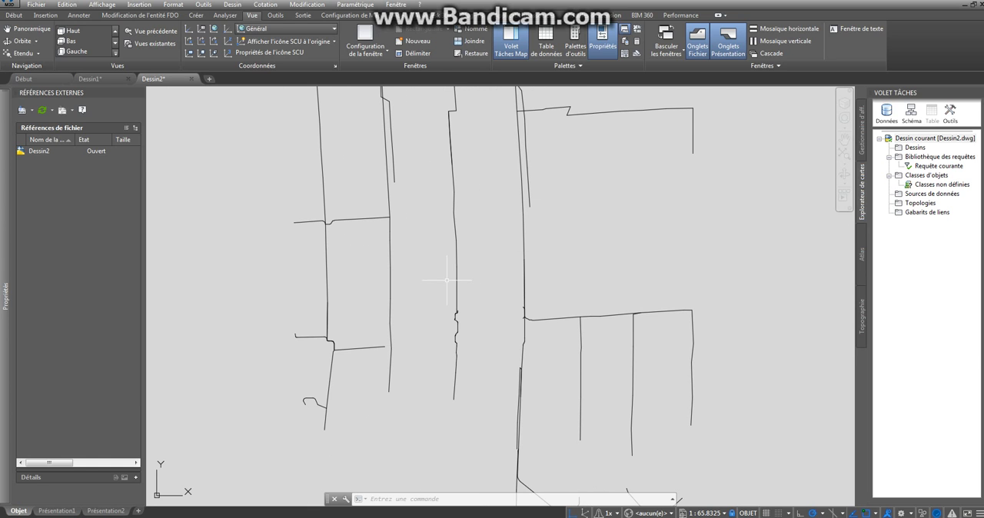
scroll(447, 258, down, 2)
scroll(475, 212, up, 2)
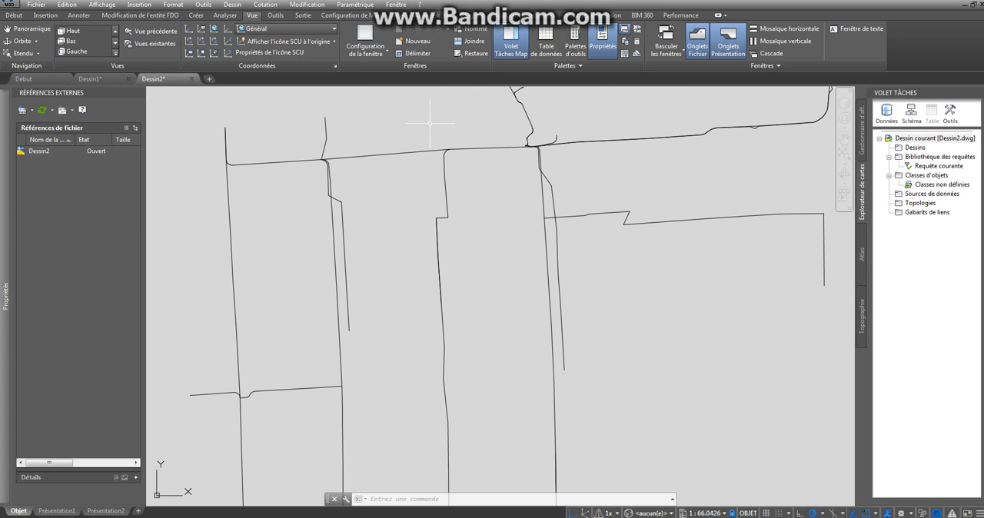
scroll(457, 188, up, 4)
scroll(461, 219, down, 6)
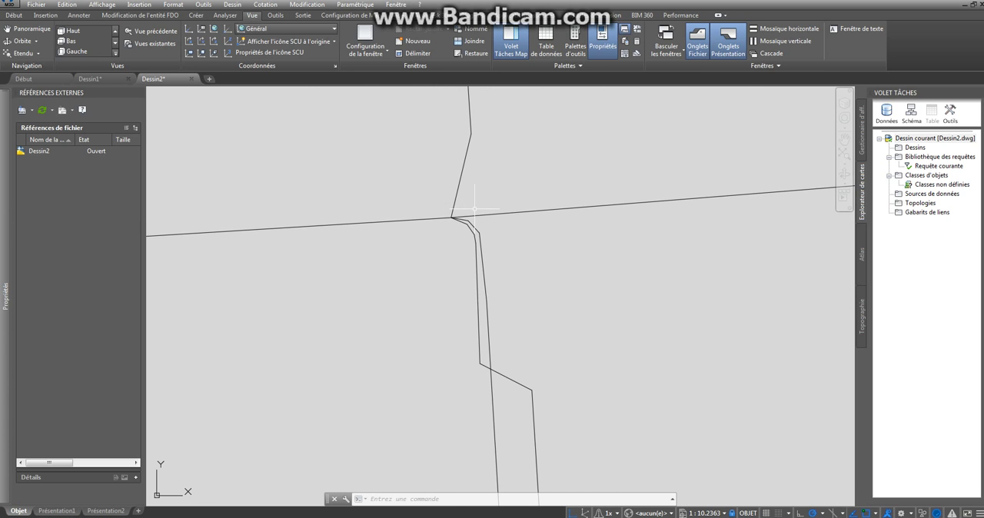
scroll(485, 260, down, 4)
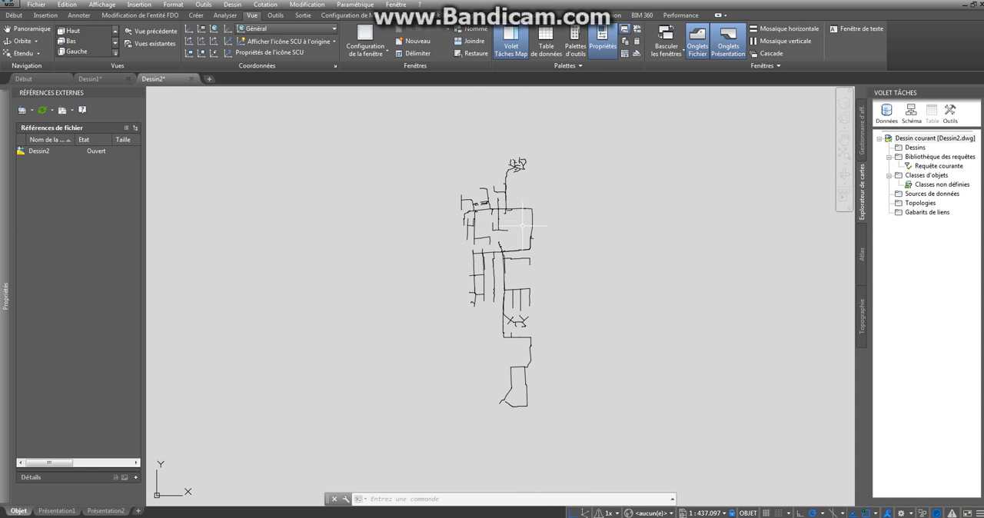
middle_drag(516, 241, 527, 185)
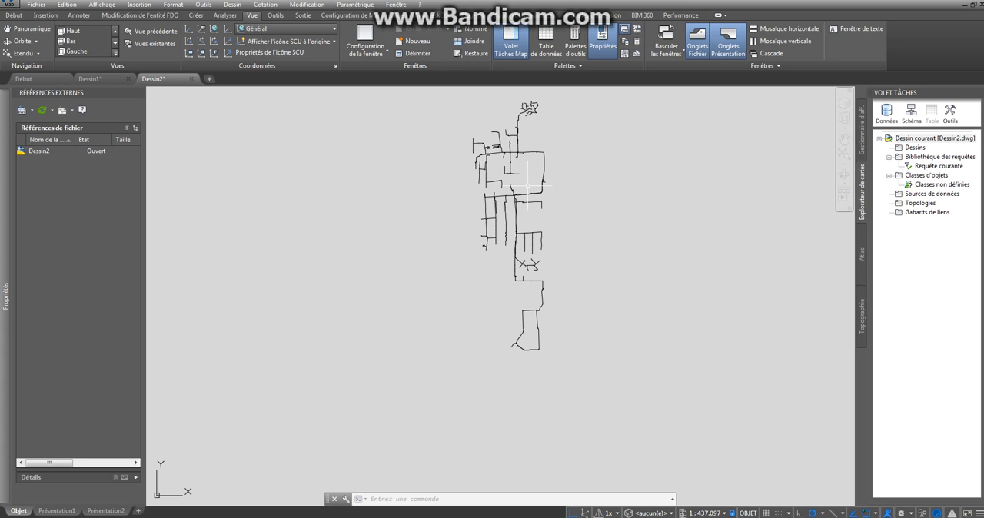
scroll(527, 185, up, 2)
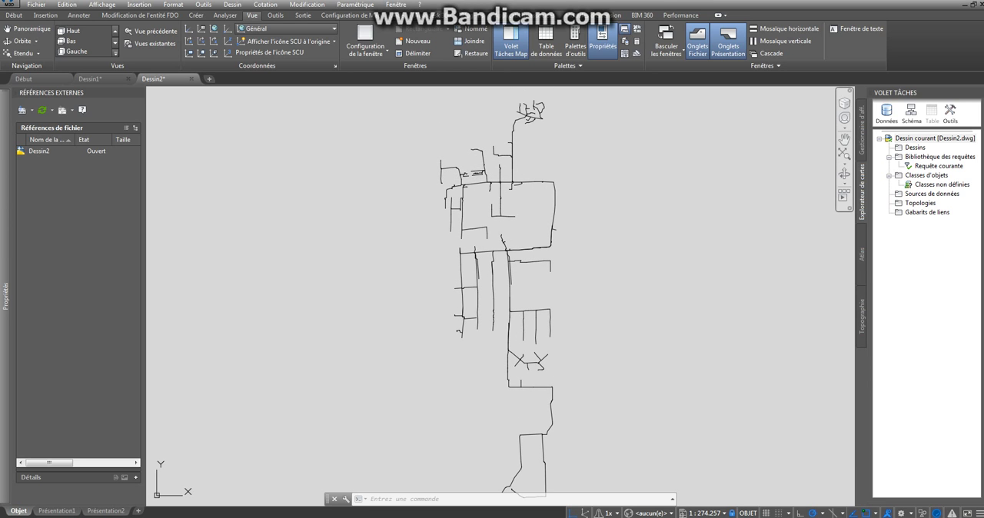
click(919, 203)
right_click(919, 203)
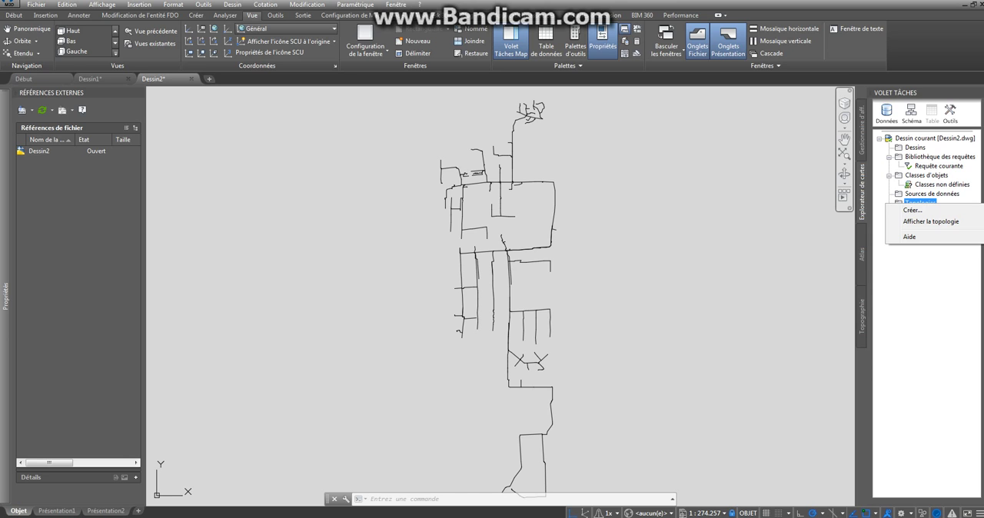
click(655, 166)
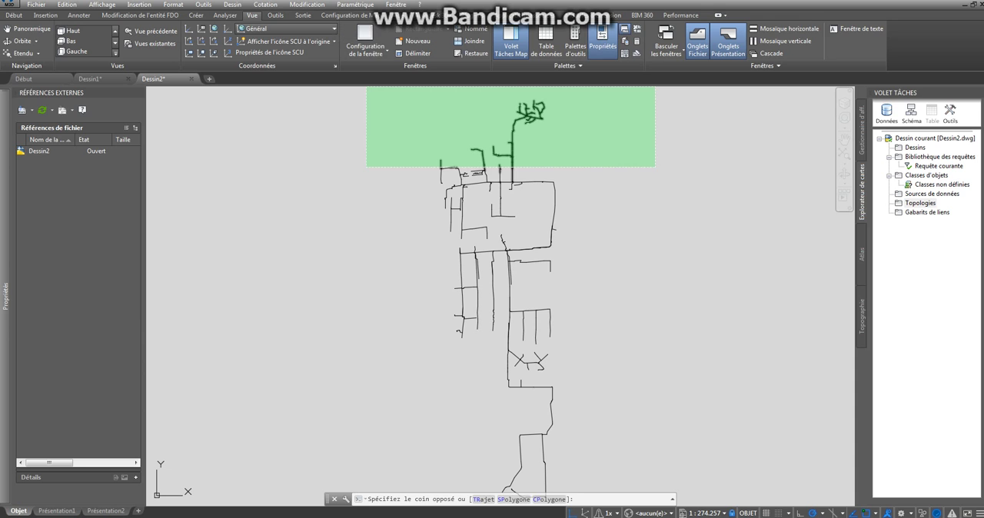
click(597, 149)
click(511, 42)
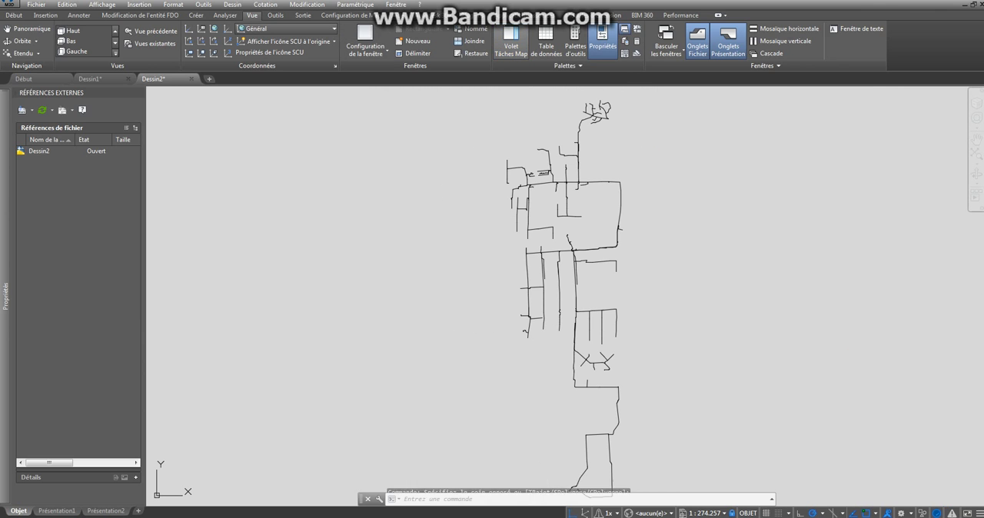
click(510, 42)
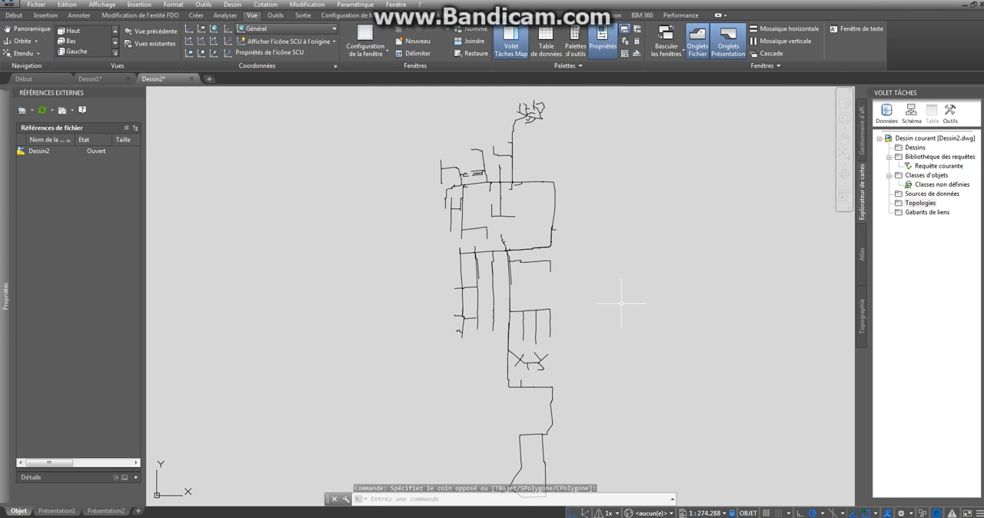
text(wpsace)
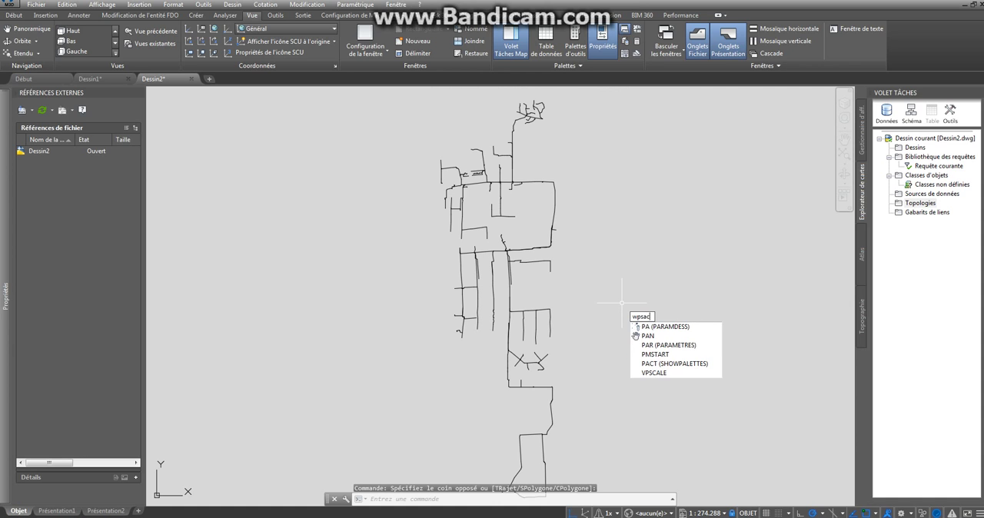
key(Escape)
key(Escape)
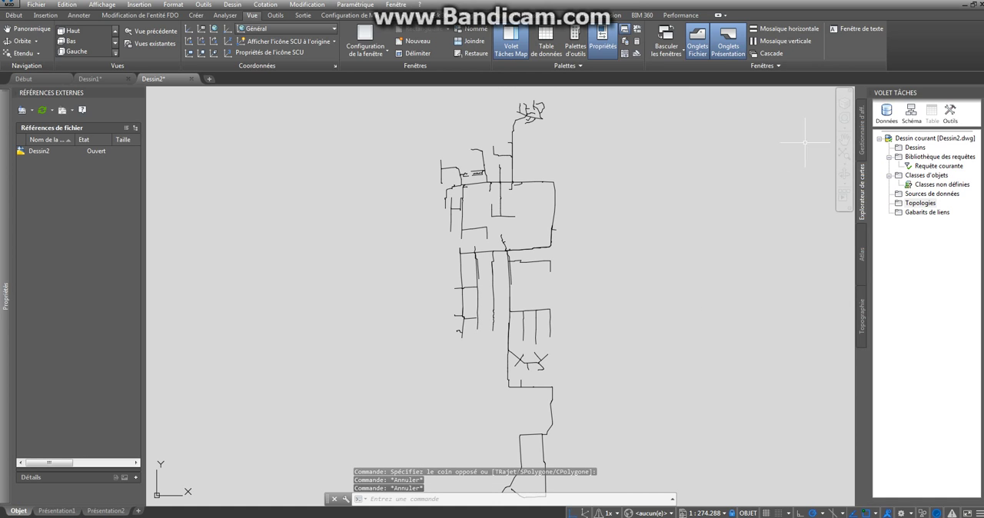
- Start a new topology of type Réseau for the current drawing and name it Cablage01
right_click(919, 203)
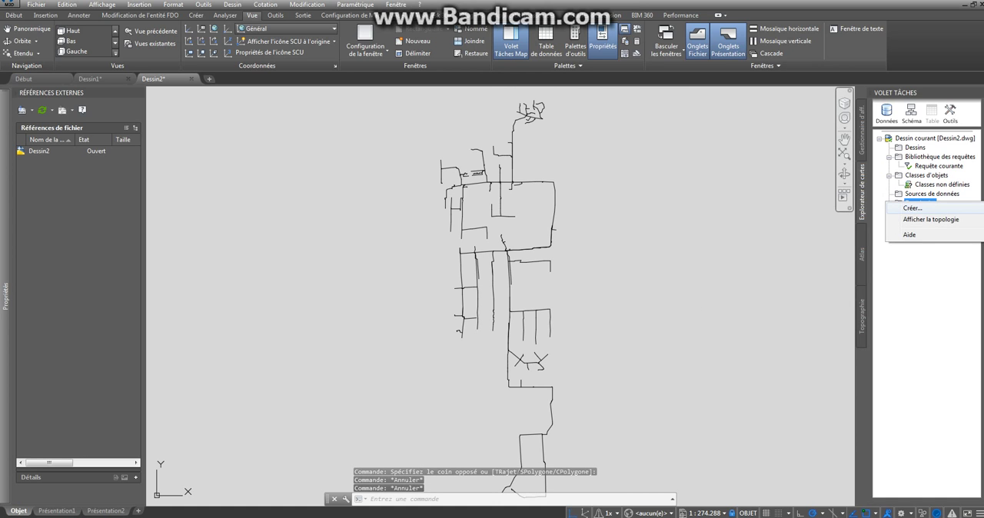
click(912, 207)
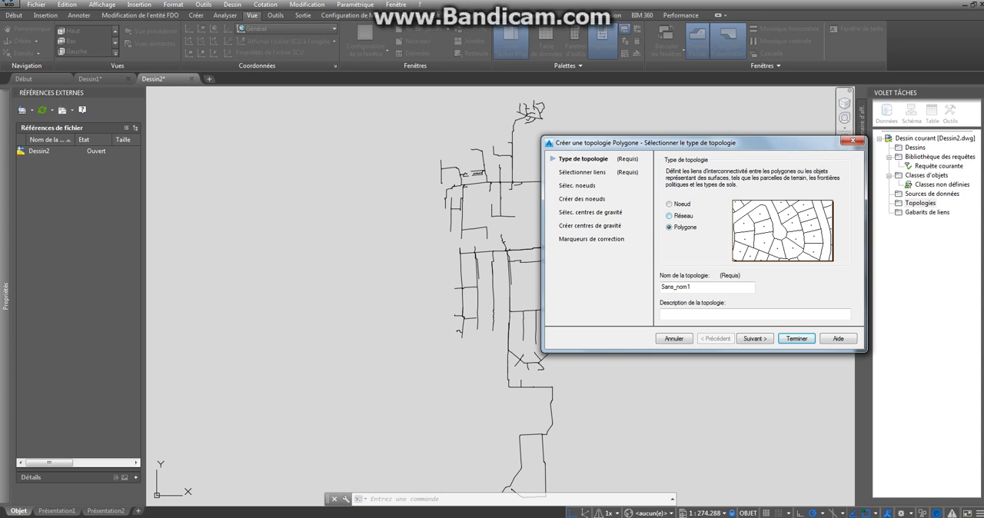
click(670, 216)
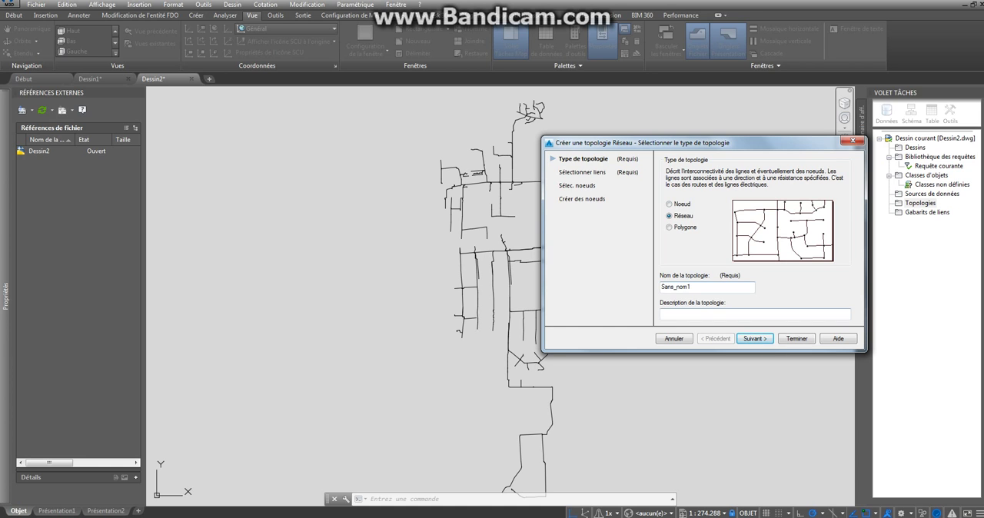
double_click(676, 286)
text(Cablage 01)
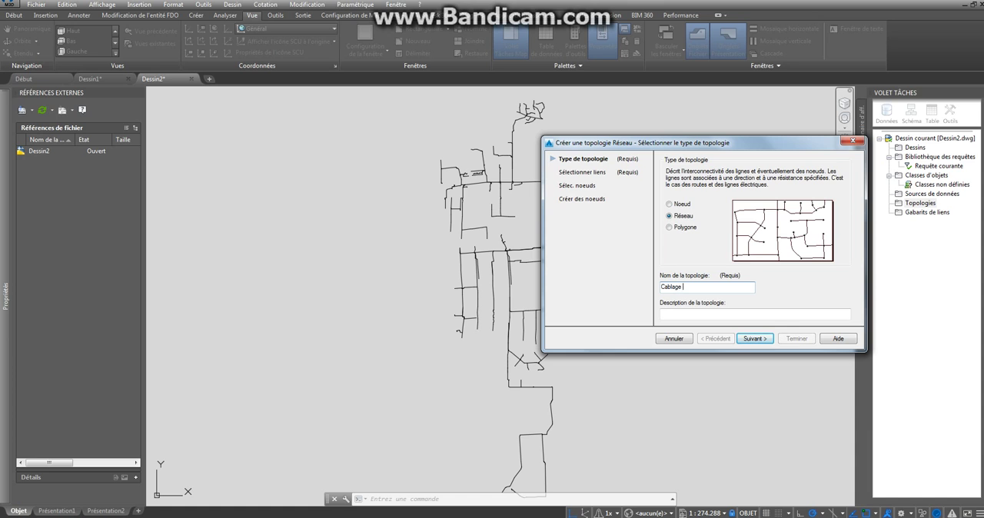
key(BackSpace)
key(BackSpace)
key(BackSpace)
text(01)
key(Return)
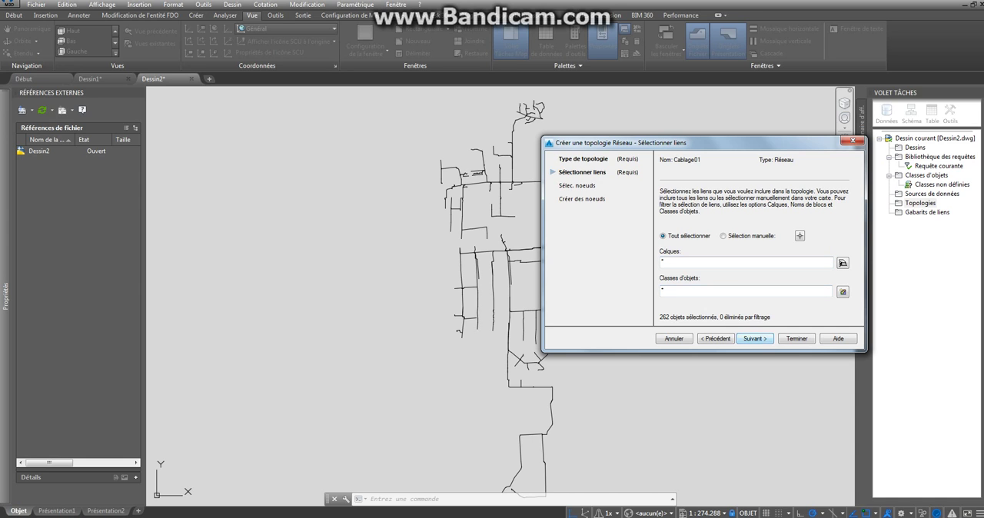
- Finish creating the topology with all links included, manual node selection and no node creation
click(754, 339)
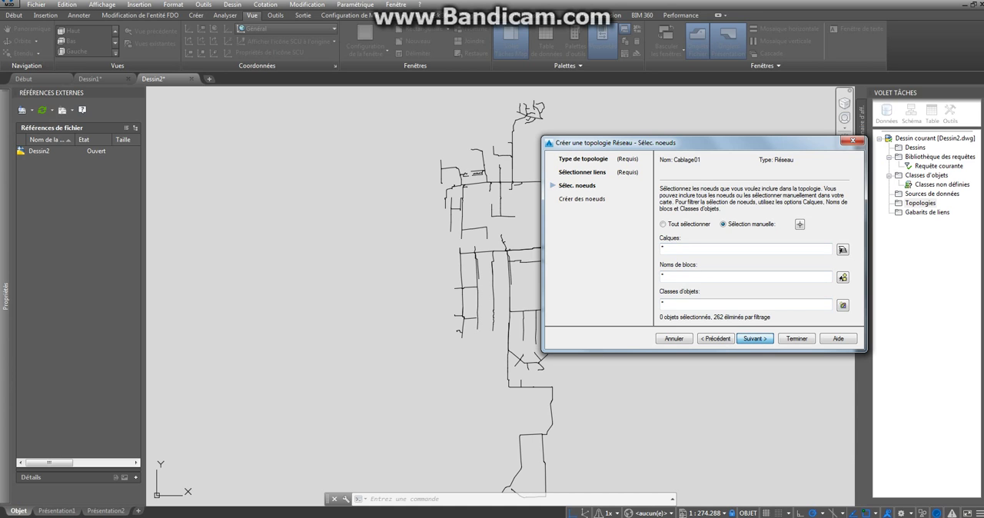
click(755, 339)
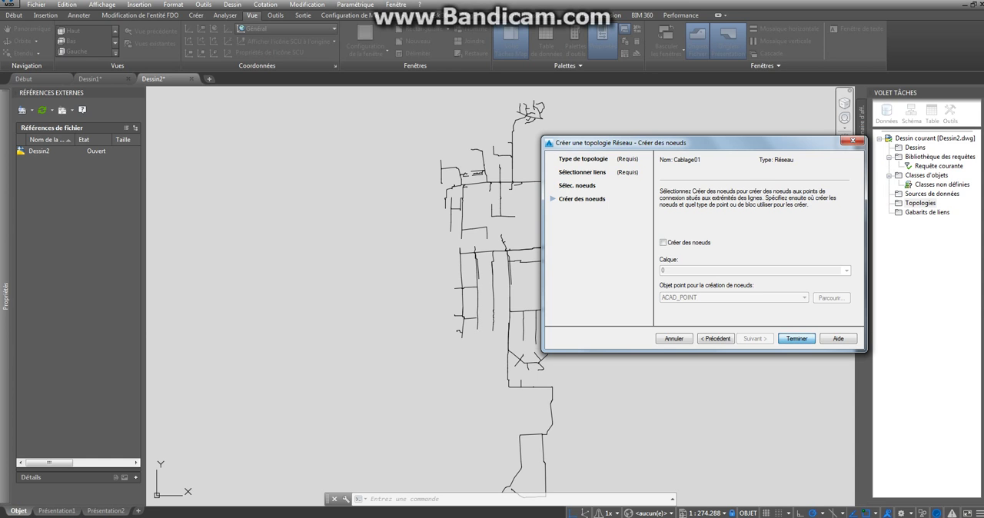
click(796, 338)
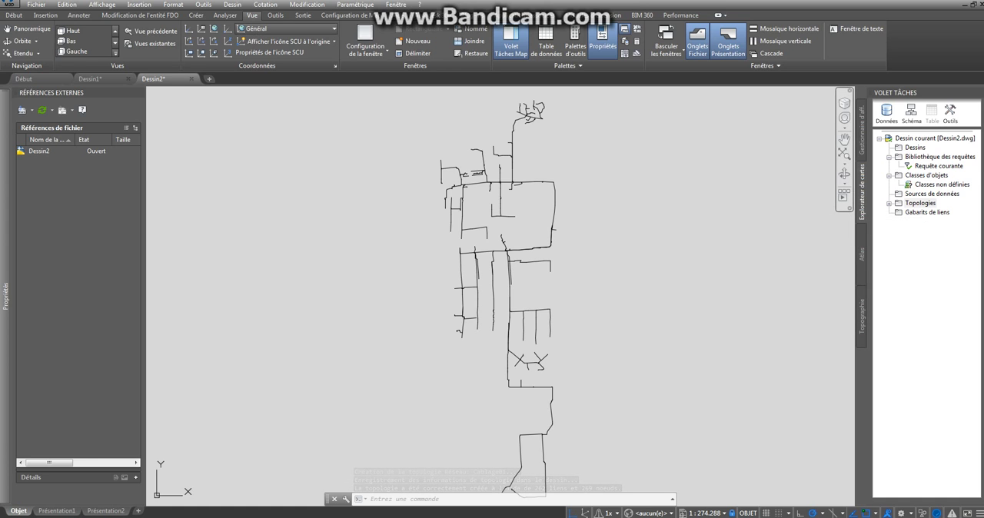
- Start a network analysis of the Cablage01 topology using the method Parcours de type propagation
click(889, 204)
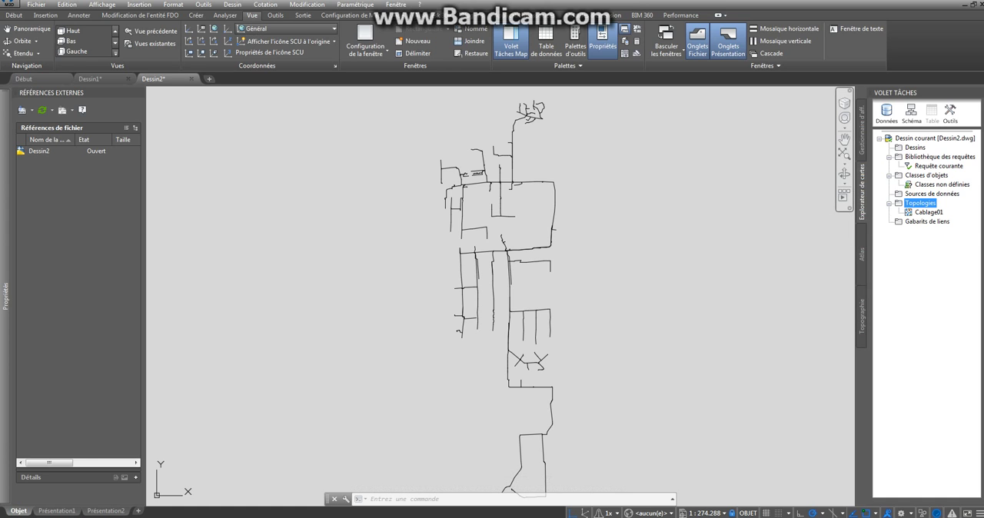
click(929, 213)
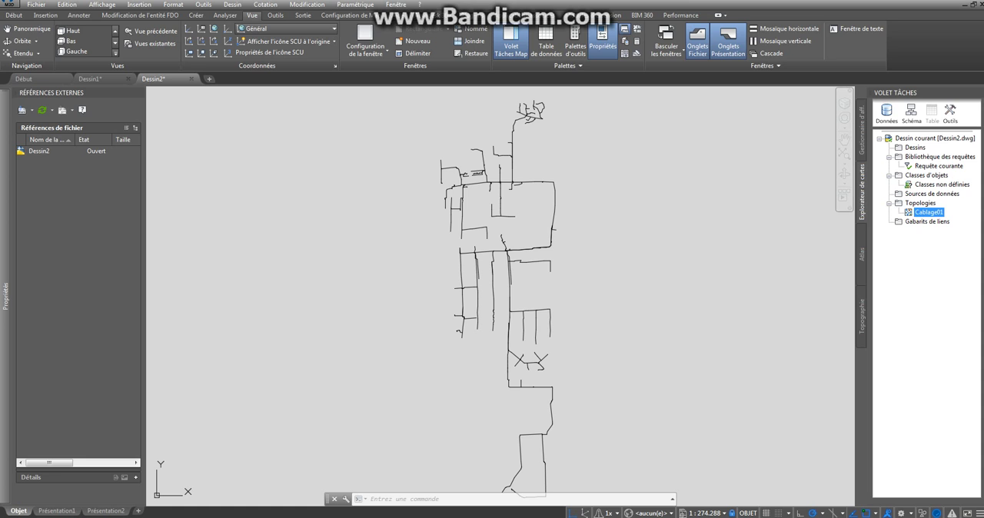
right_click(928, 212)
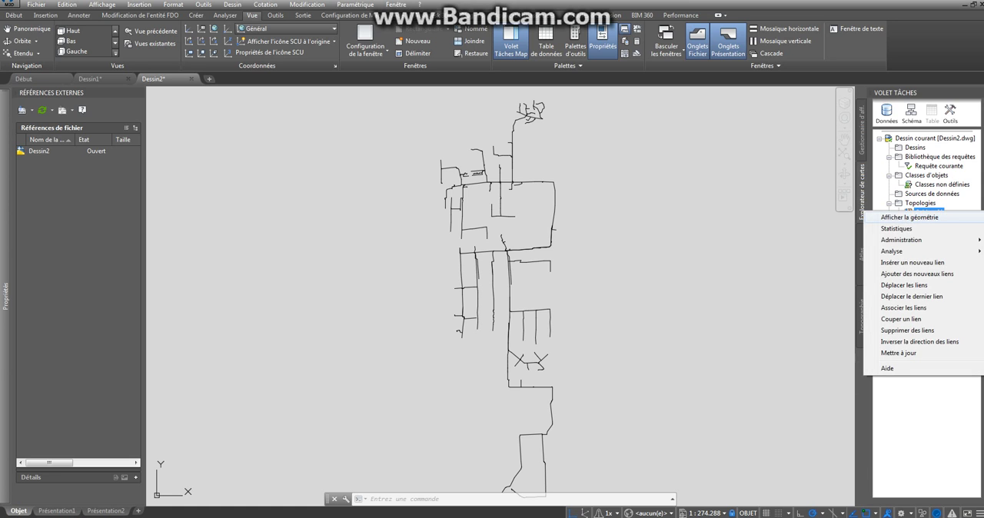
mouse_move(891, 250)
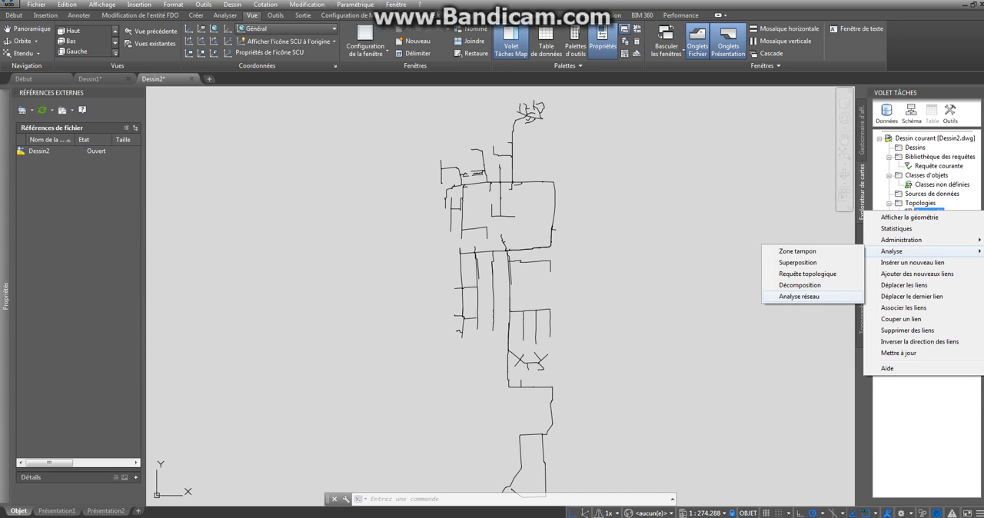
click(799, 296)
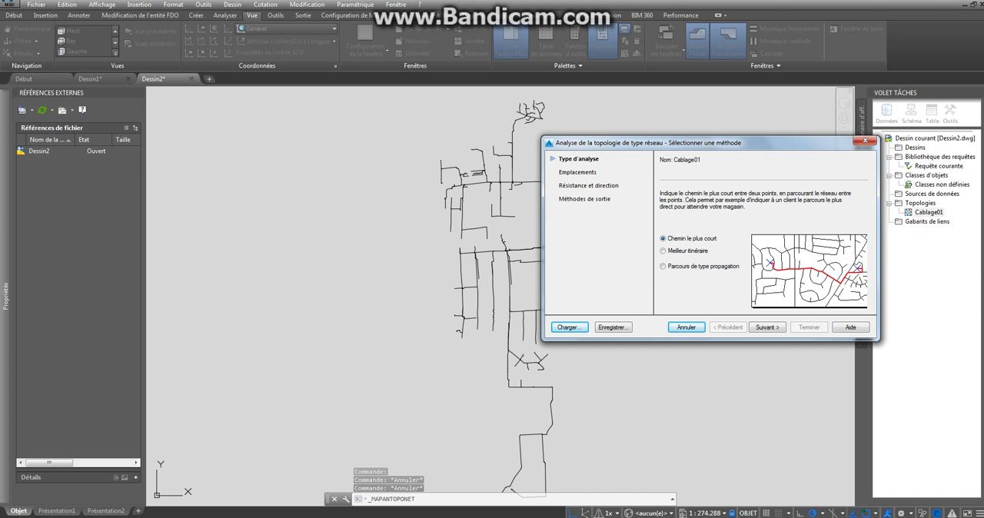
click(663, 252)
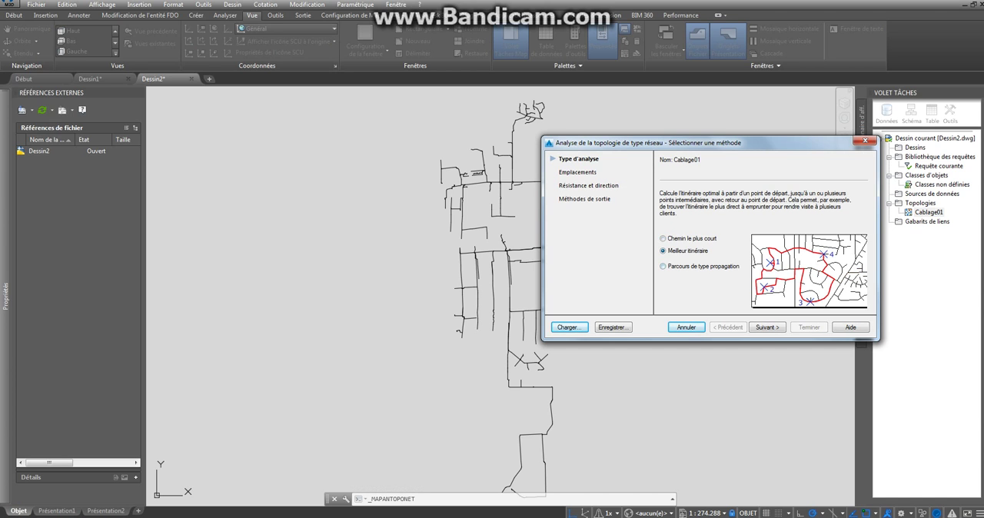
click(663, 267)
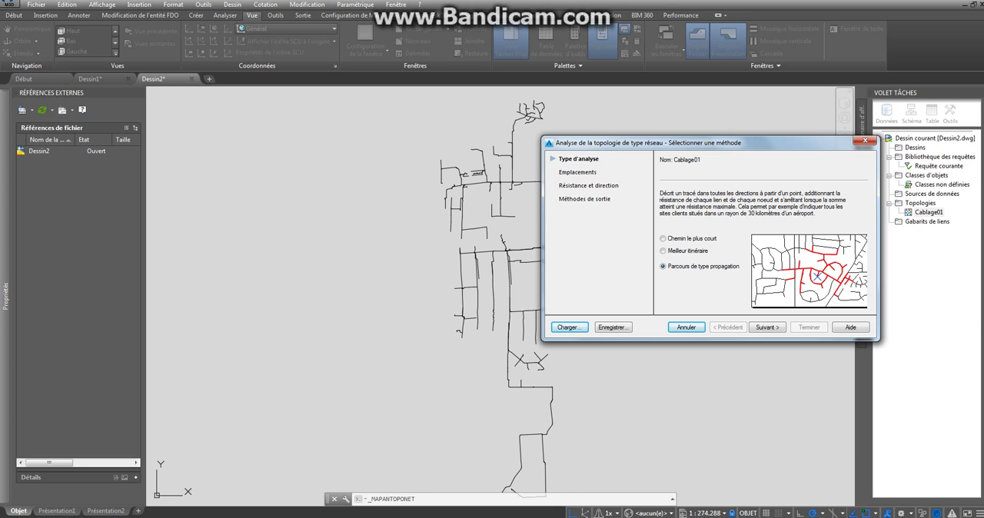
click(766, 327)
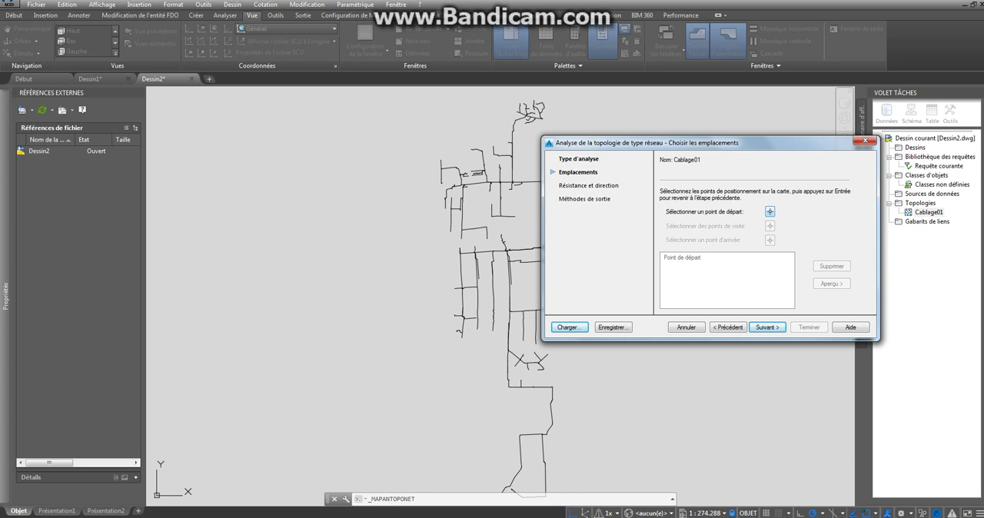
- Pick the analysis start point at the junction near the west end of the network's middle horizontal line and accept it
click(769, 211)
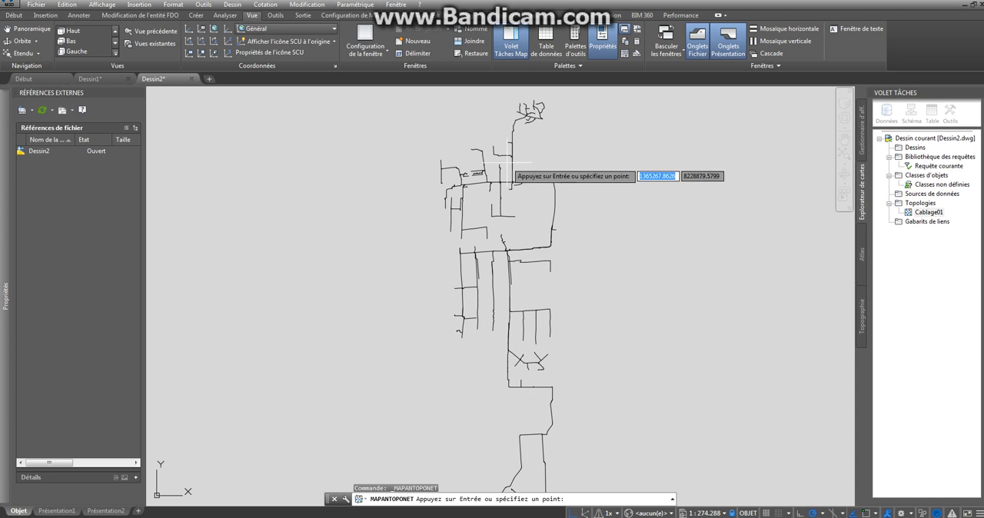
scroll(505, 246, up, 3)
scroll(508, 254, down, 3)
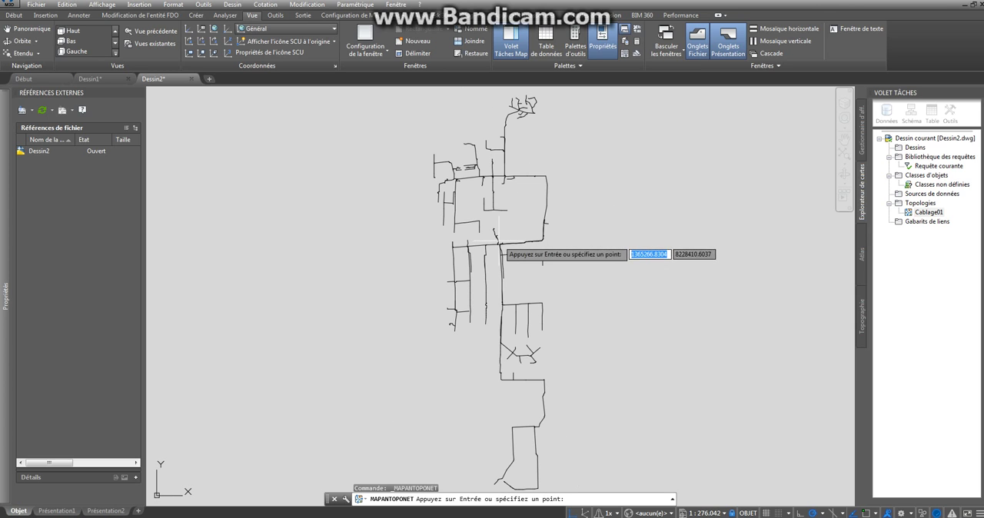
scroll(469, 246, up, 6)
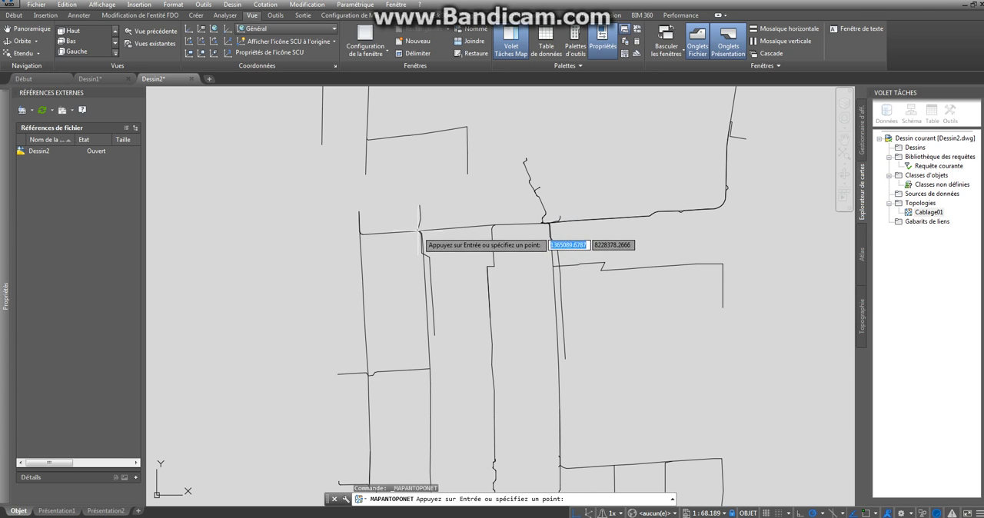
click(417, 230)
scroll(491, 274, down, 6)
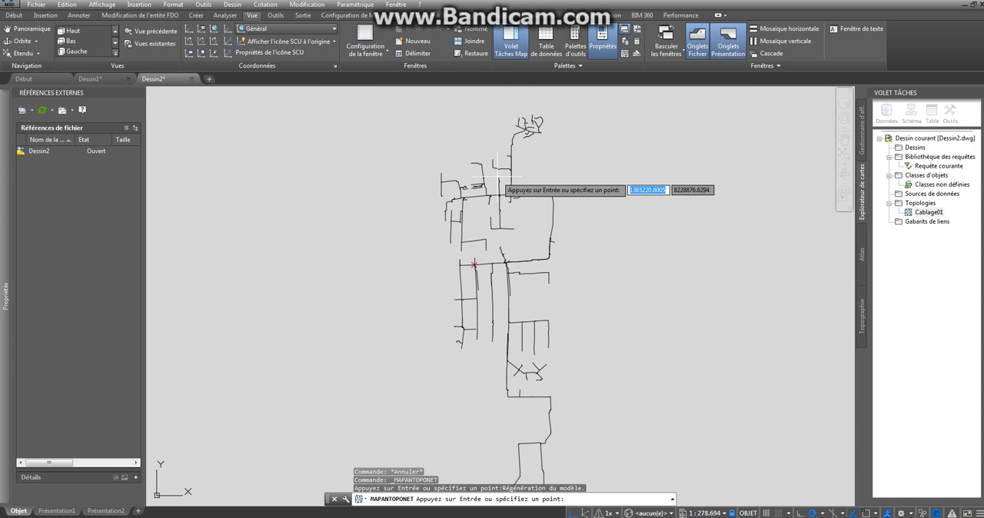
key(Return)
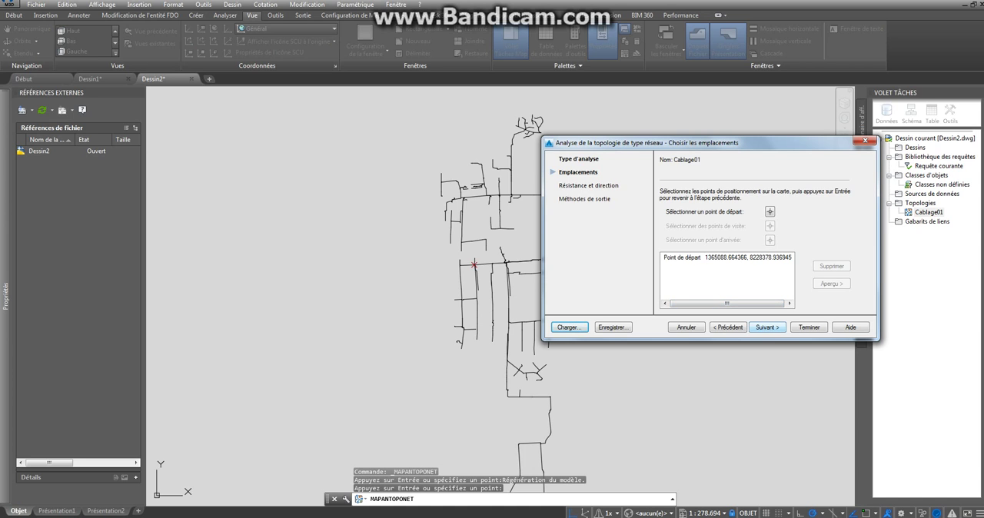
key(Return)
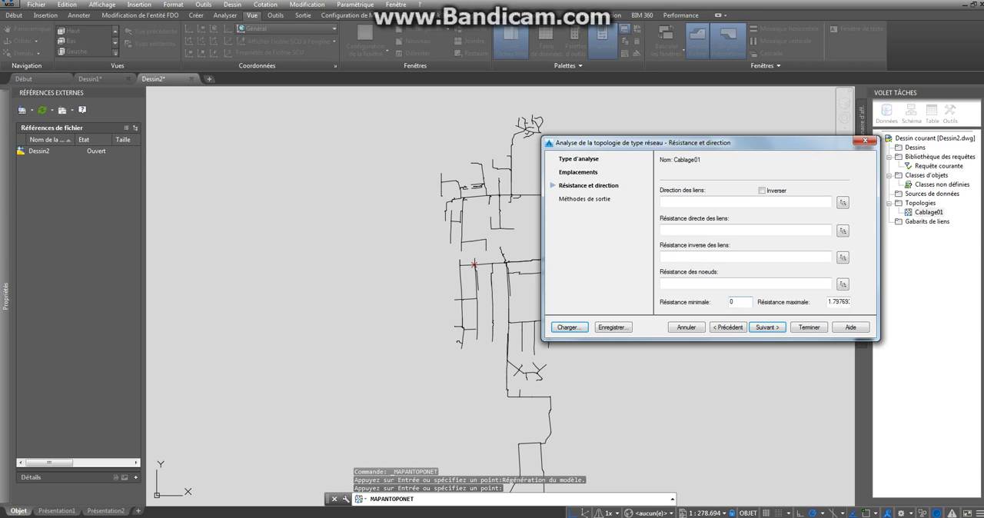
- Set the minimum resistance to 0000000 and copy the same value into the maximum resistance
click(740, 302)
double_click(738, 302)
text(0000000)
double_click(739, 302)
key(ctrl+c)
key(Tab)
key(ctrl+v)
key(Return)
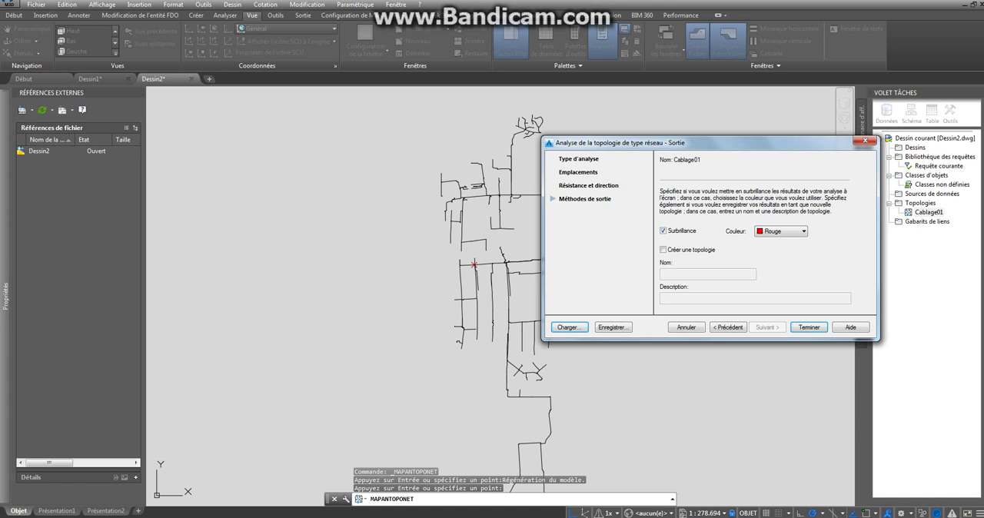
- Set the analysis result highlight colour to Jaune and finish the network analysis
click(793, 231)
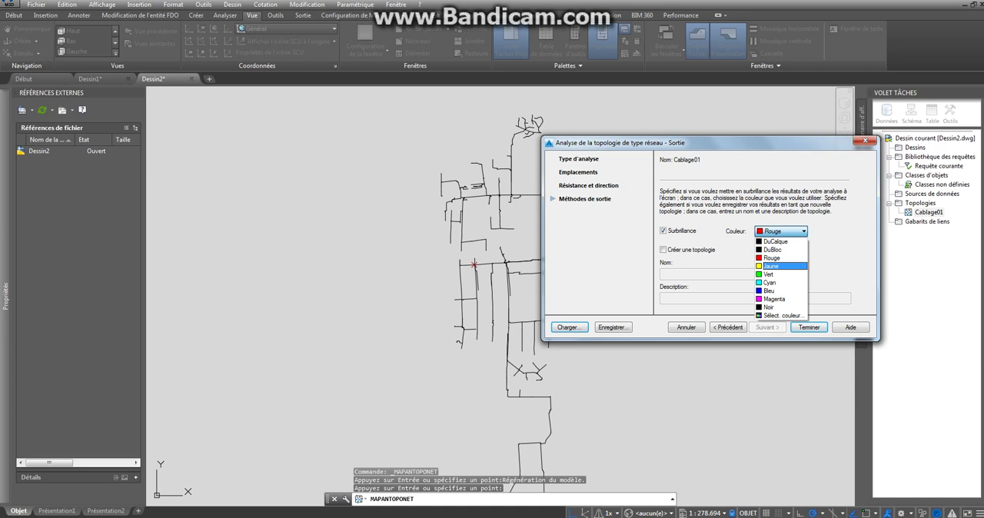
click(780, 266)
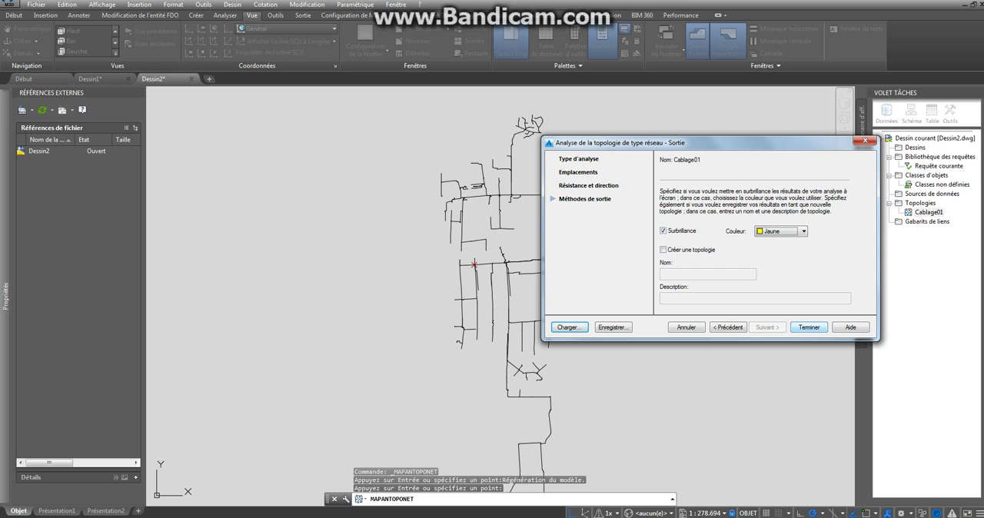
click(808, 326)
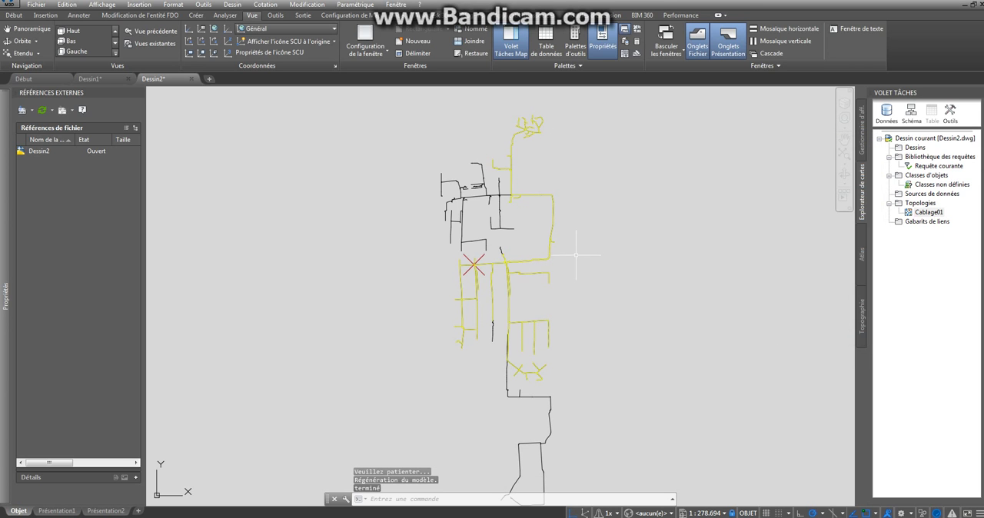
- Examine the highlighted network around the start point and how the small S-shaped link crosses the upper horizontal line
scroll(576, 254, down, 2)
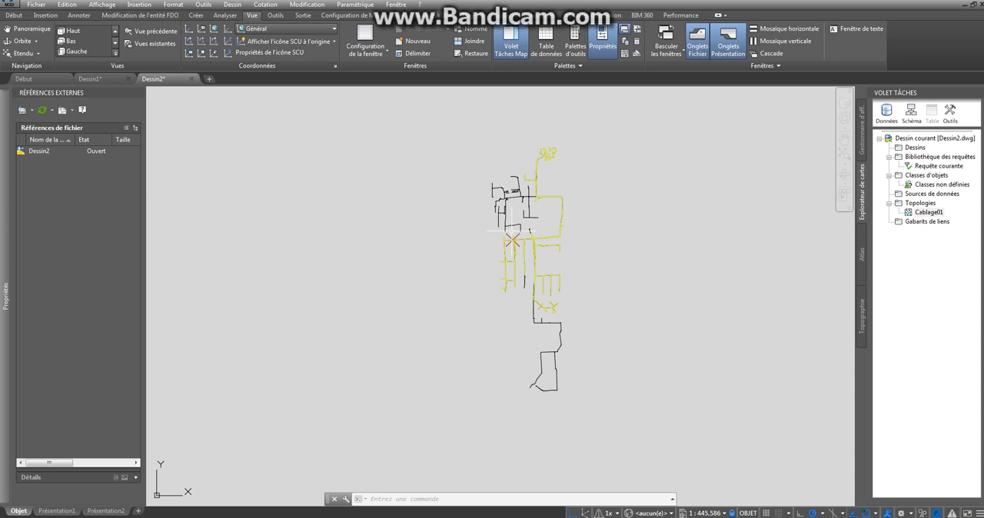
scroll(536, 226, up, 8)
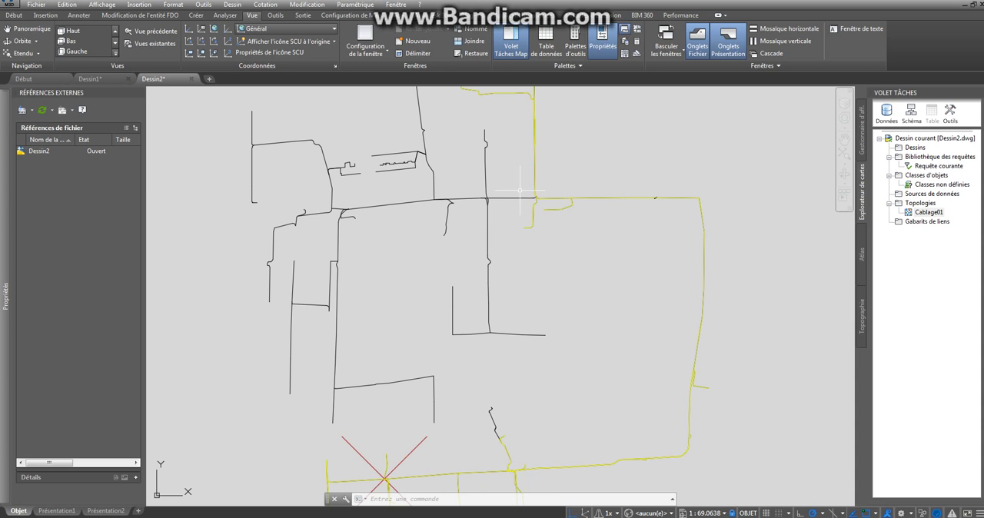
scroll(523, 188, up, 5)
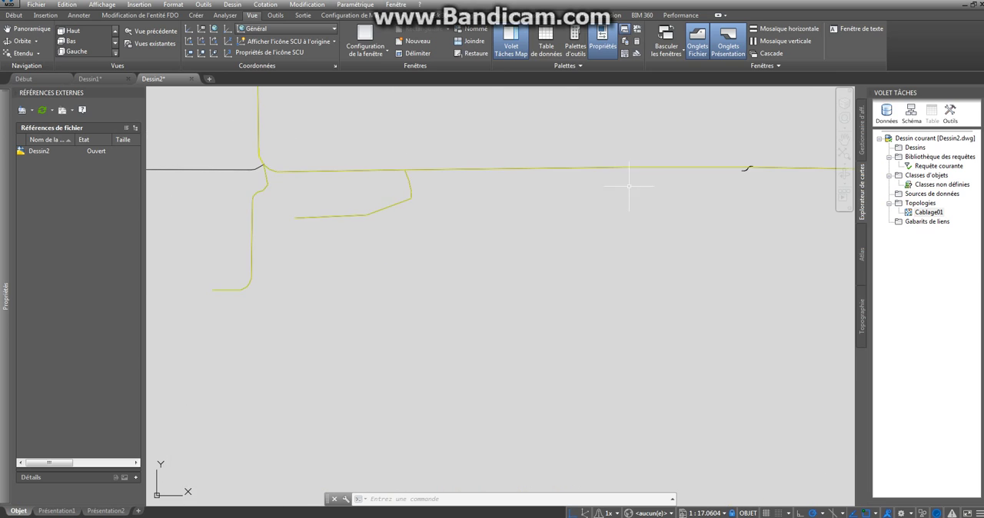
mouse_move(646, 188)
middle_down()
mouse_move(611, 193)
mouse_move(512, 238)
middle_up()
scroll(632, 216, up, 6)
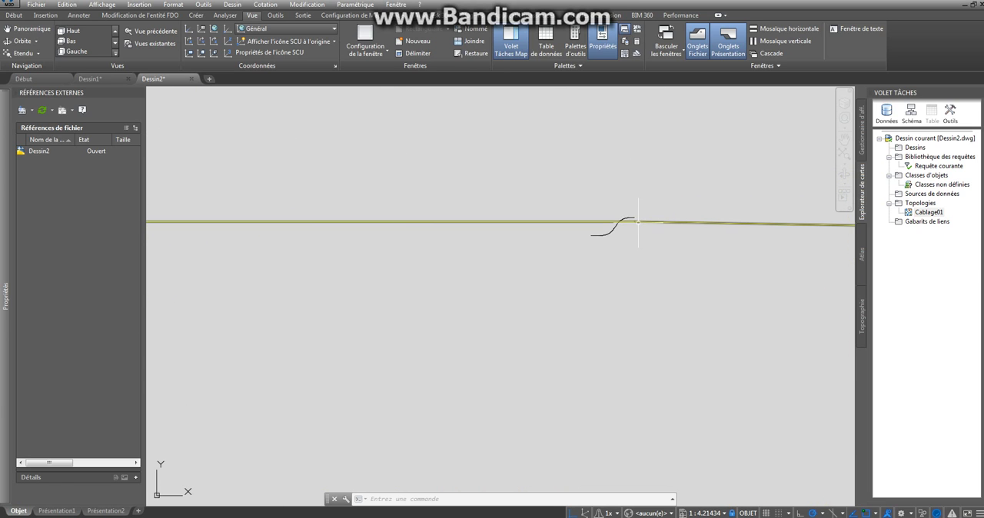
scroll(651, 215, down, 2)
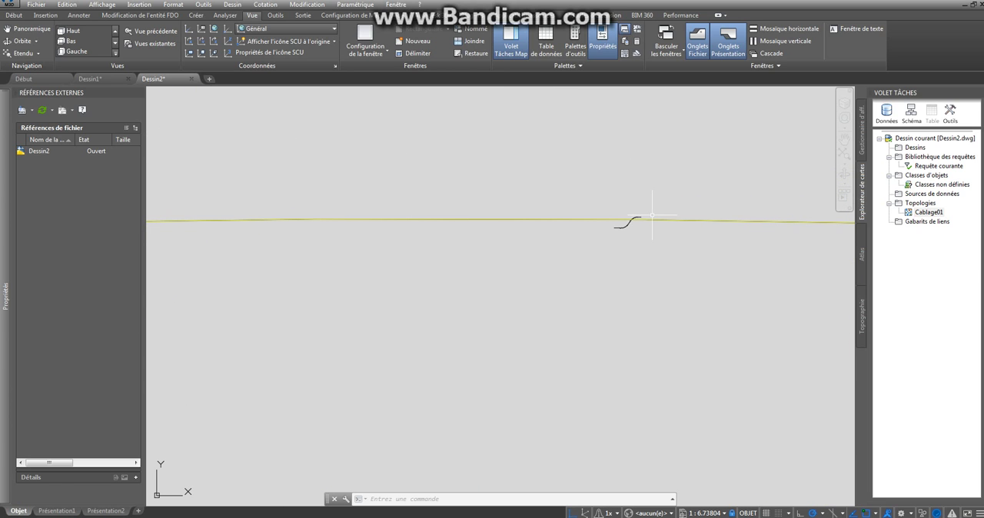
scroll(636, 219, down, 5)
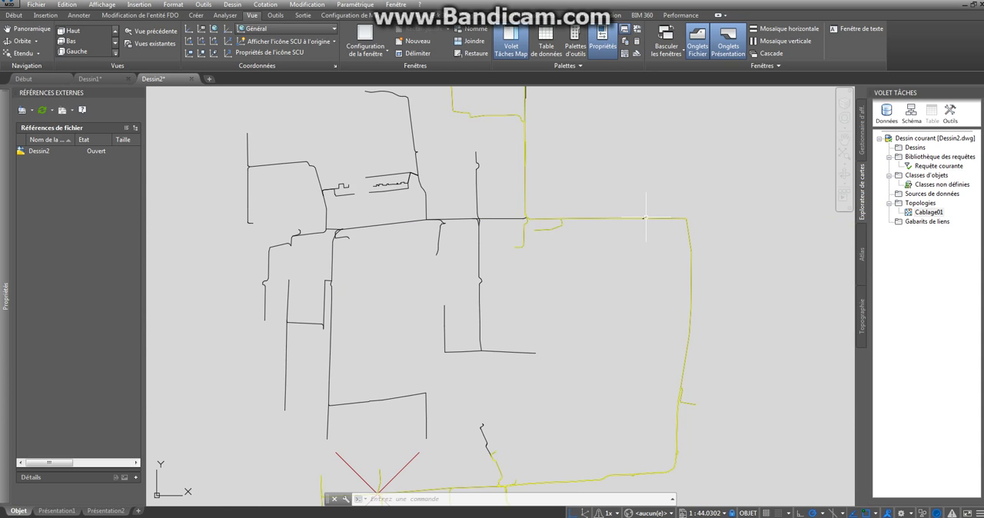
scroll(638, 219, up, 4)
scroll(635, 215, up, 7)
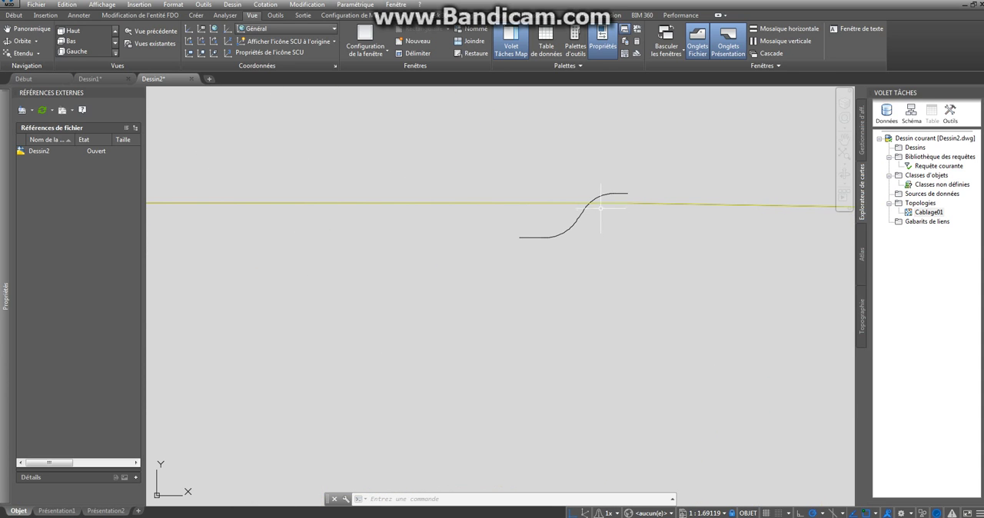
scroll(611, 196, down, 3)
scroll(602, 195, up, 8)
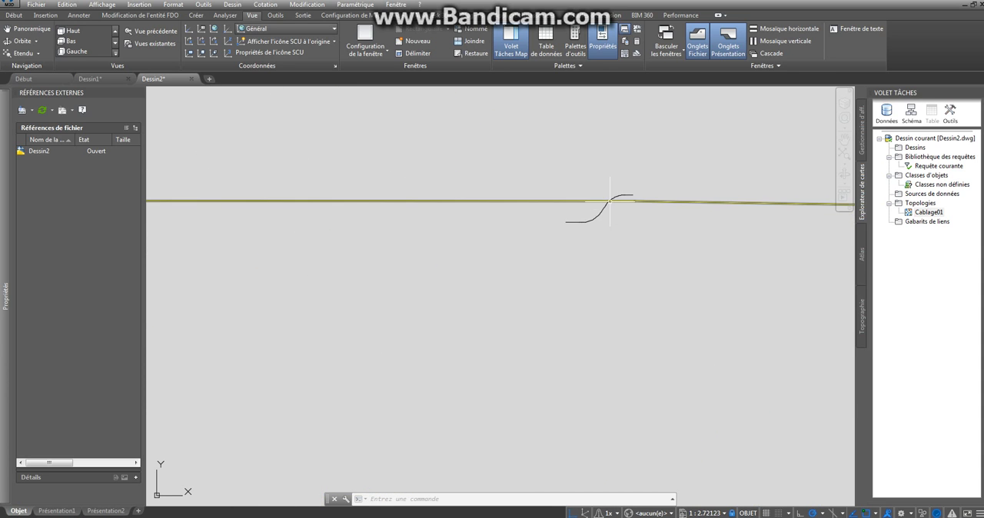
scroll(611, 199, down, 2)
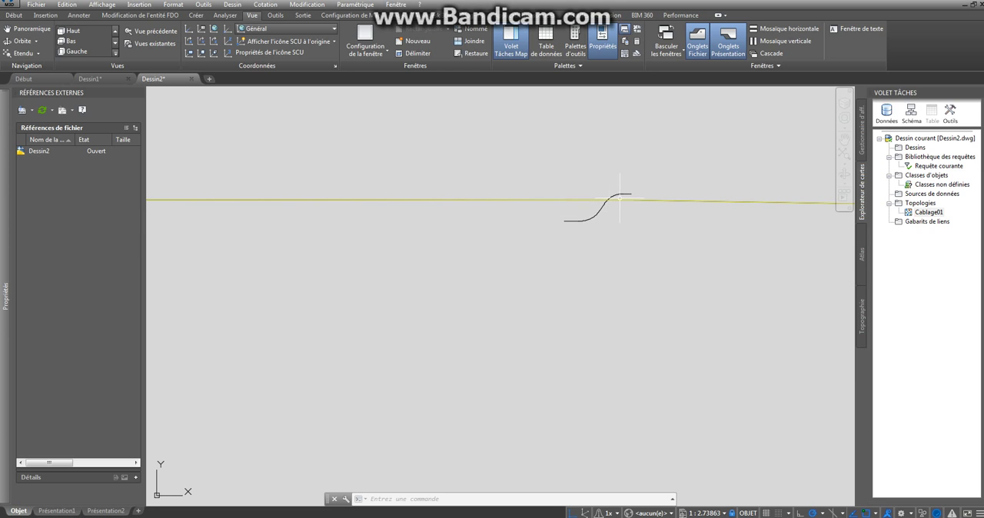
scroll(619, 198, down, 14)
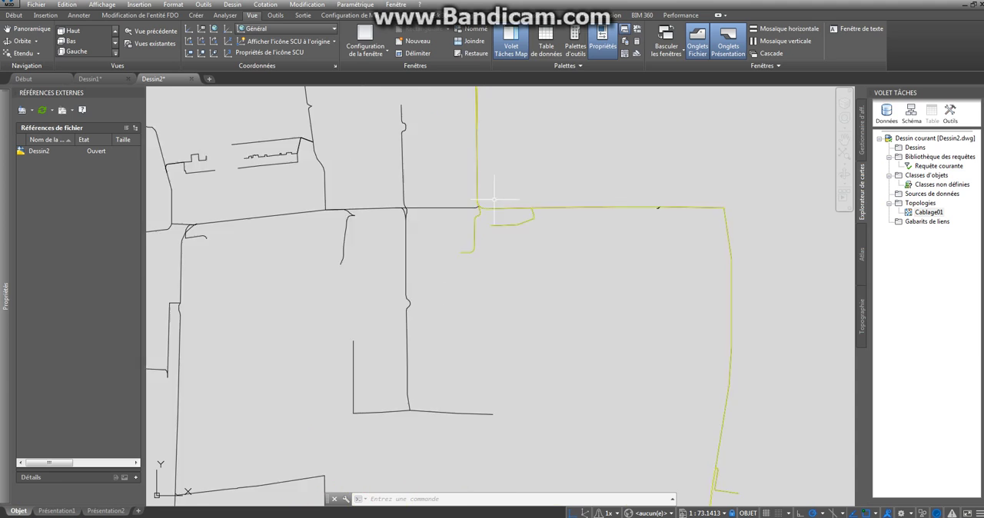
scroll(738, 231, up, 15)
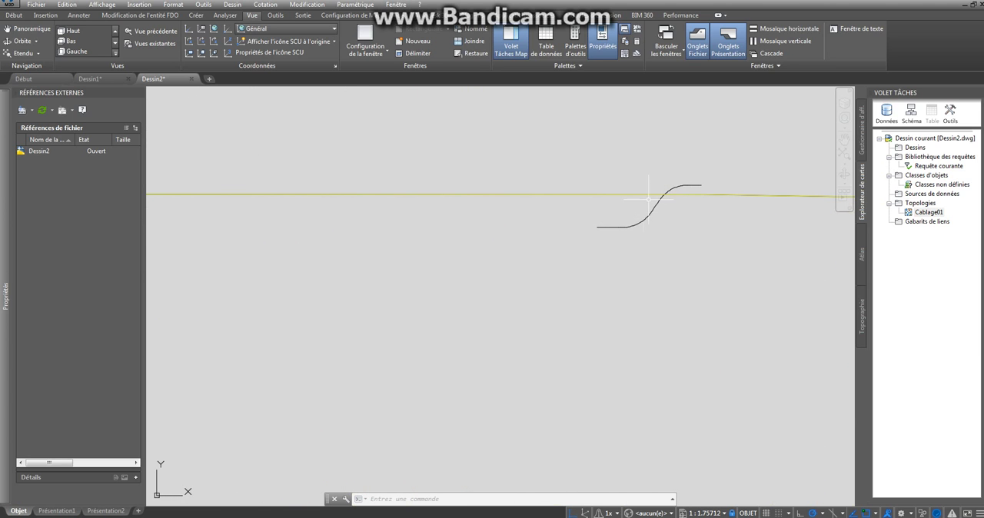
scroll(648, 199, down, 12)
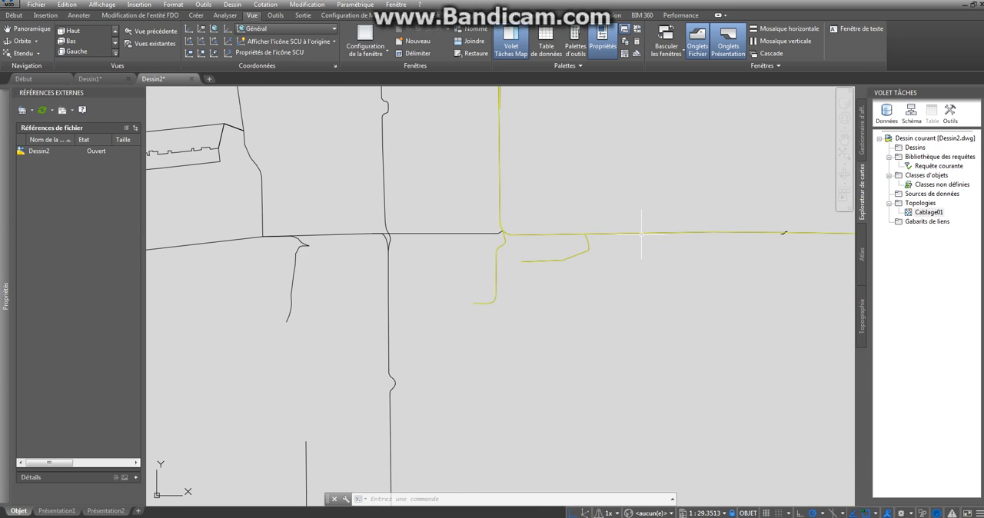
- Stretch the overshooting east end of the unhighlighted upper horizontal line onto the junction of the yellow lines
scroll(641, 233, up, 18)
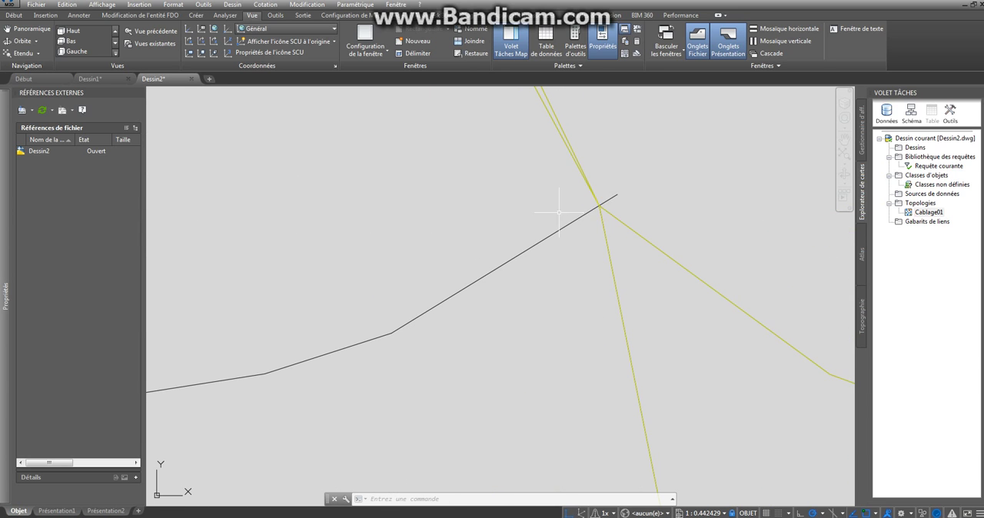
click(617, 194)
click(617, 193)
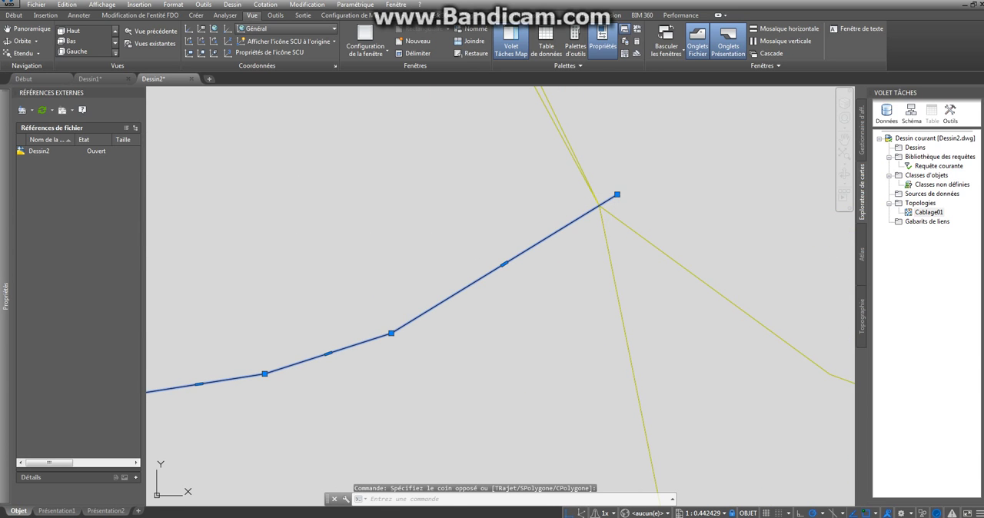
click(617, 194)
scroll(617, 196, down, 6)
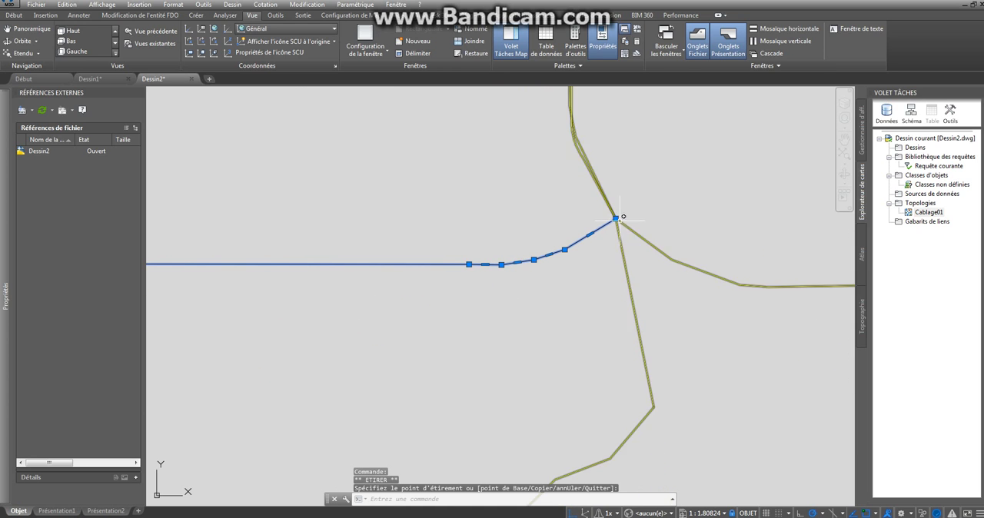
scroll(621, 219, down, 6)
middle_drag(619, 190, 632, 234)
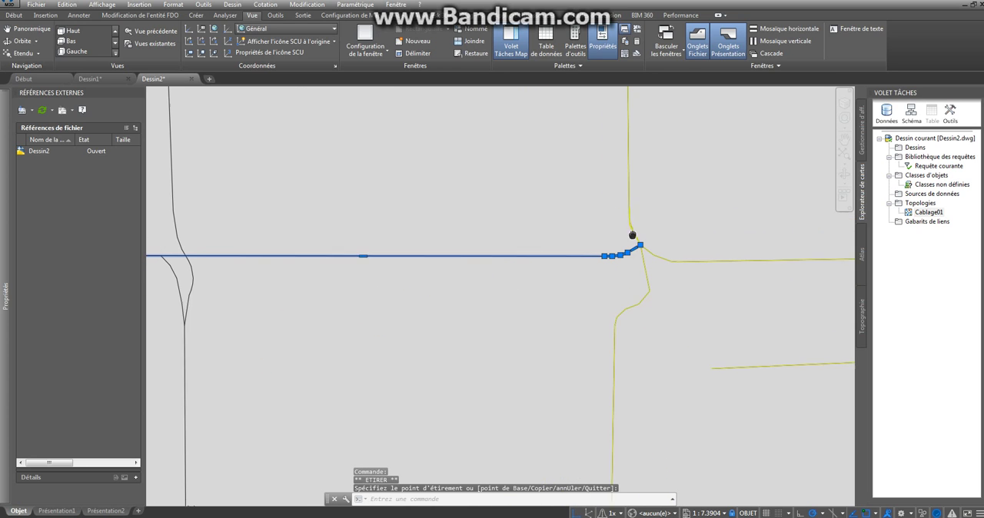
key(Escape)
key(Escape)
scroll(596, 232, down, 8)
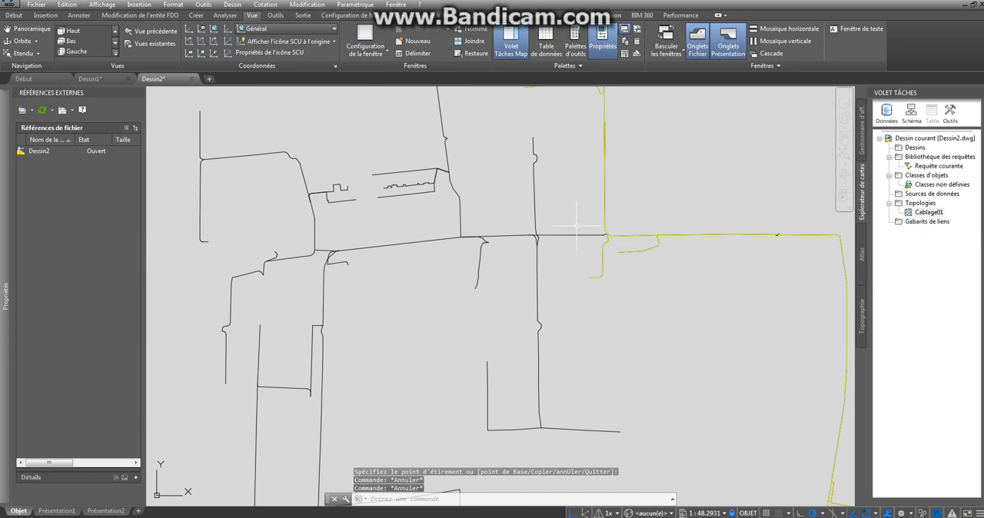
- Examine the lower branches for breaks, including where the middle vertical line's yellow part meets its unhighlighted end
scroll(619, 232, up, 4)
scroll(593, 230, down, 6)
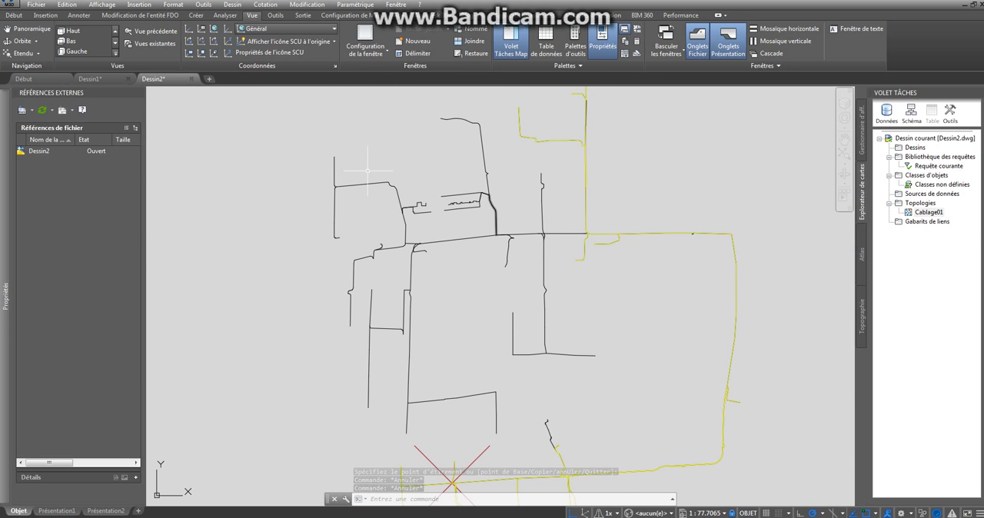
scroll(498, 239, down, 6)
scroll(496, 286, up, 20)
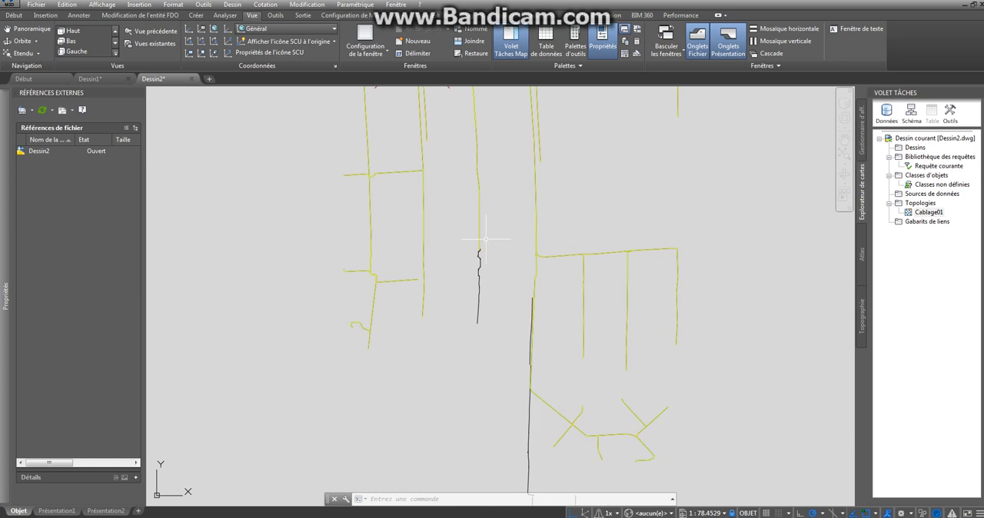
scroll(456, 229, down, 12)
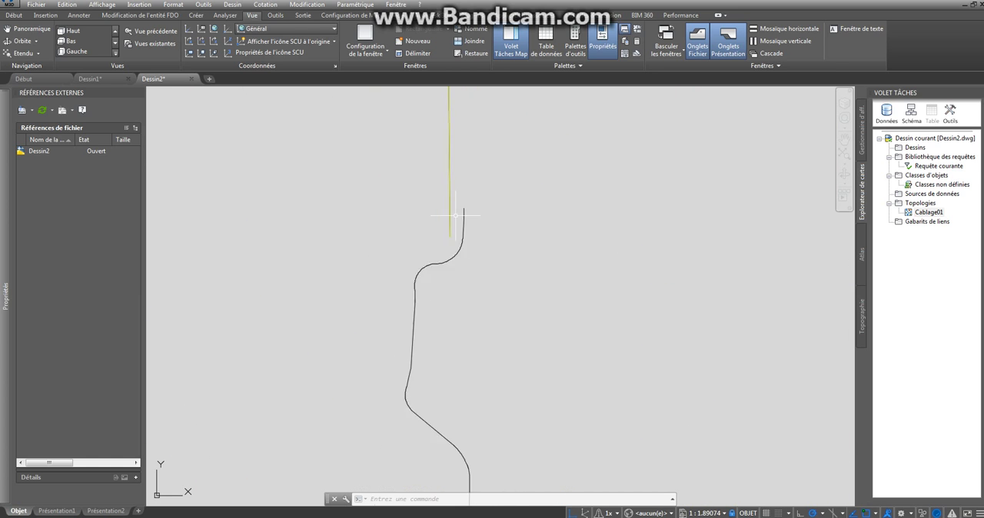
scroll(444, 220, up, 10)
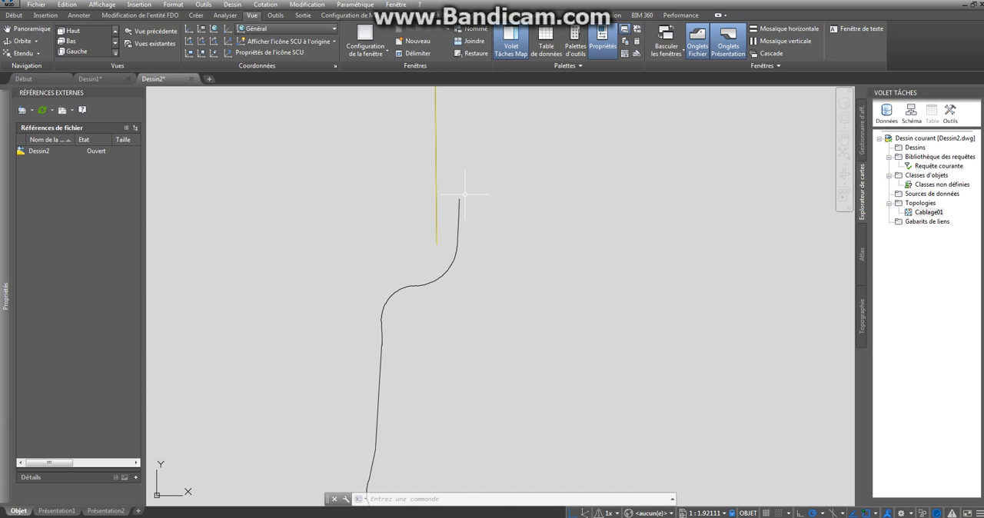
scroll(464, 194, down, 18)
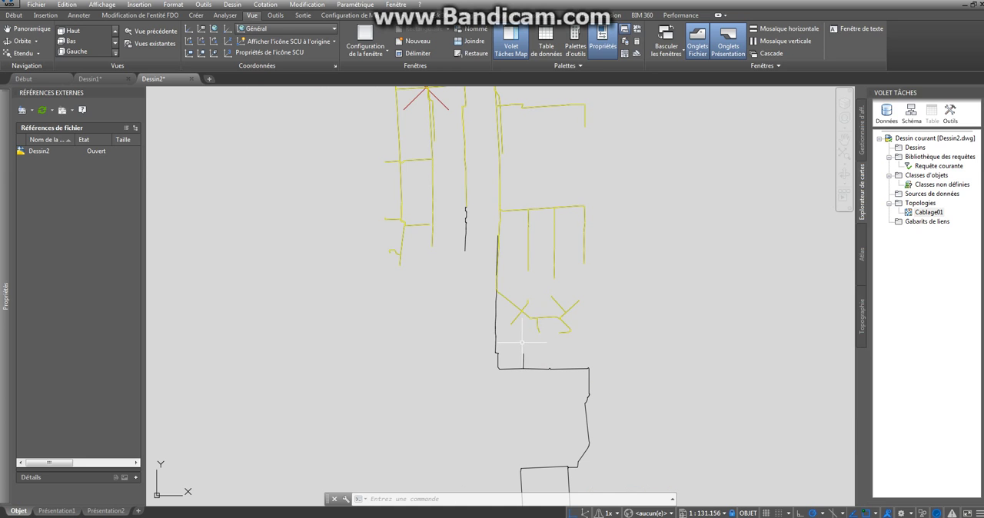
- Select the unhighlighted vertical line and the yellow line at its north end to check whether their endpoints coincide
scroll(498, 270, up, 15)
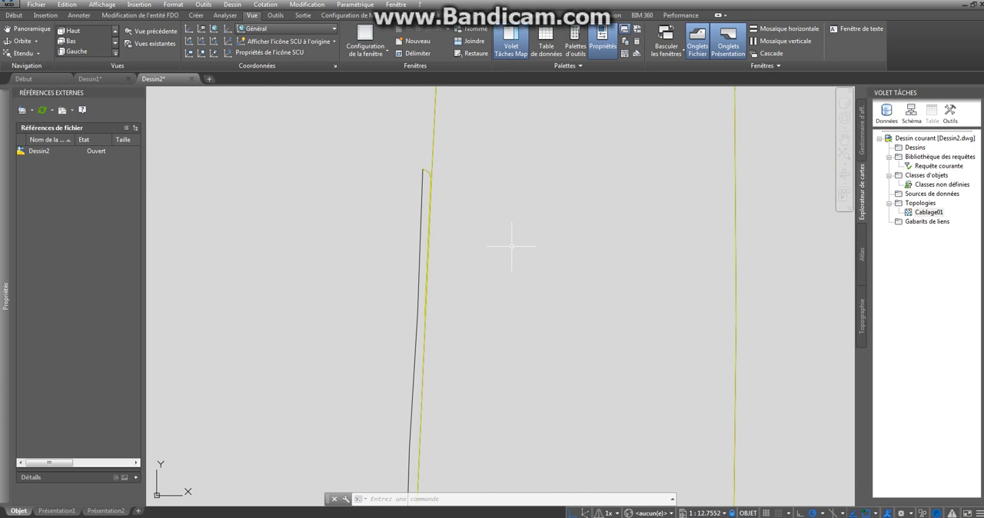
scroll(453, 165, up, 15)
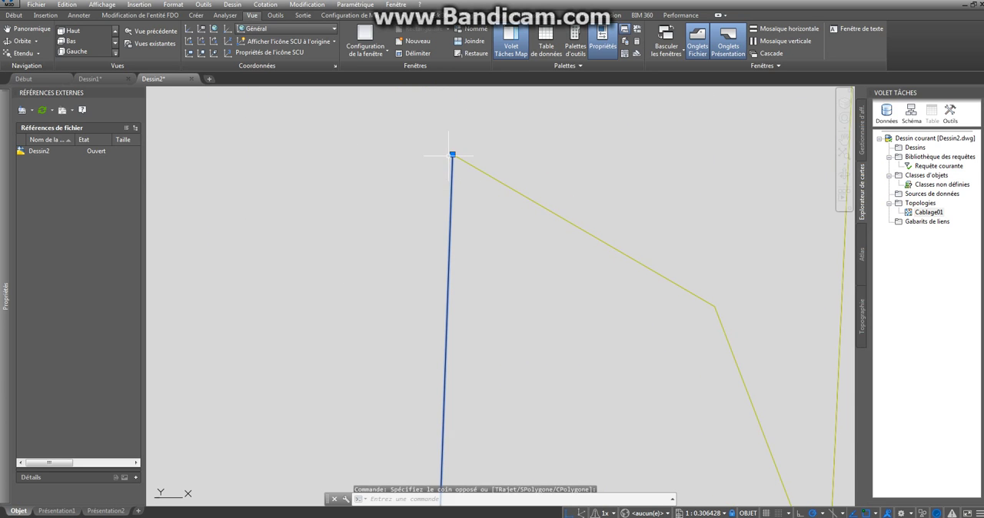
click(468, 165)
click(427, 218)
scroll(447, 189, up, 15)
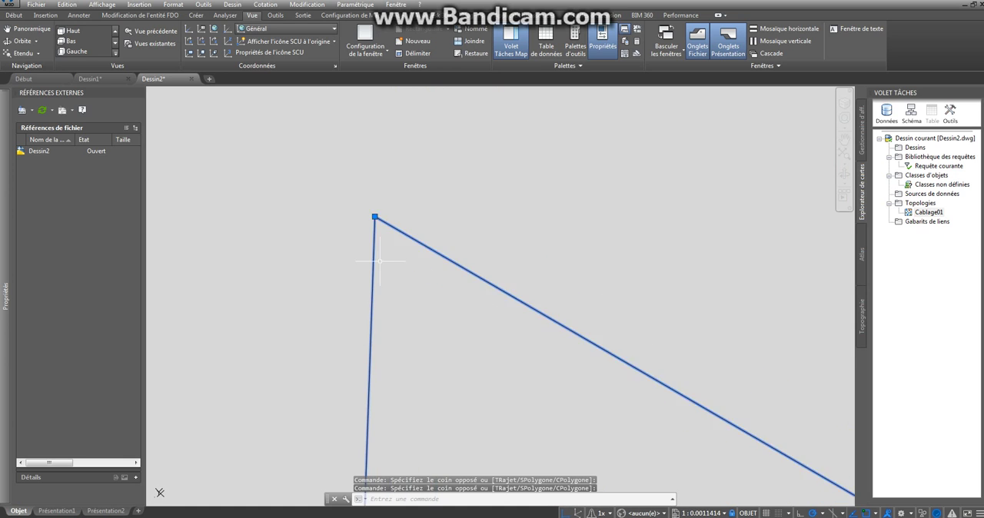
key(Escape)
scroll(399, 191, up, 9)
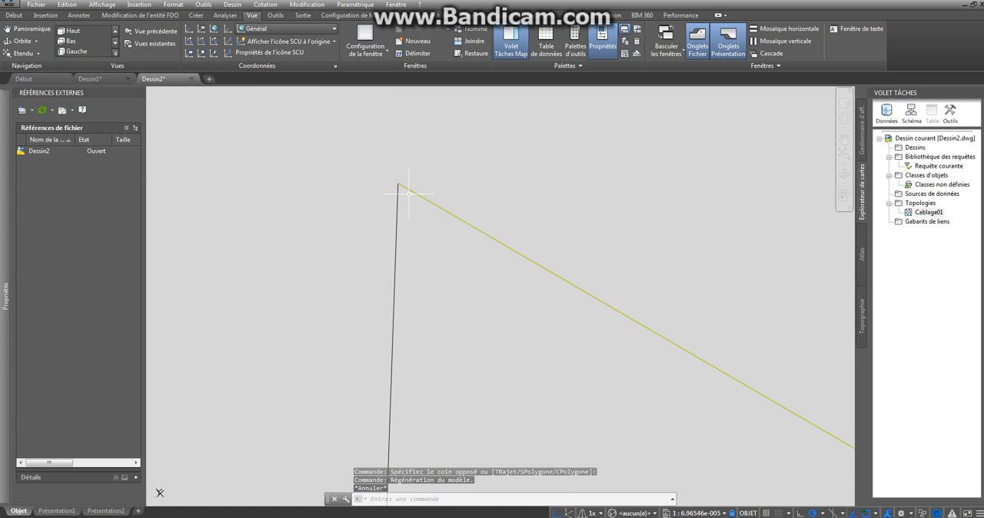
- Try stretching the common endpoint of the two corner lines, and undo the grip edit
click(404, 183)
click(364, 206)
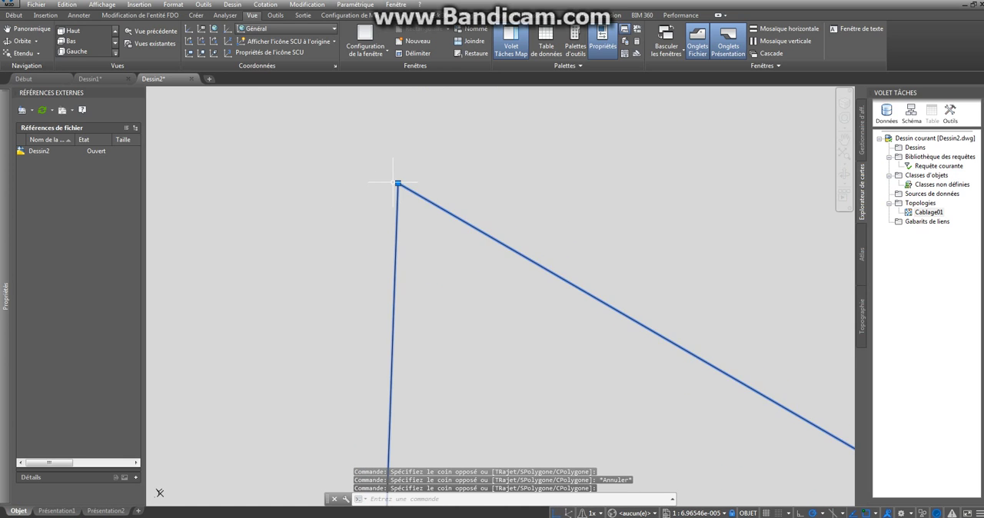
click(397, 183)
scroll(481, 163, down, 5)
key(Escape)
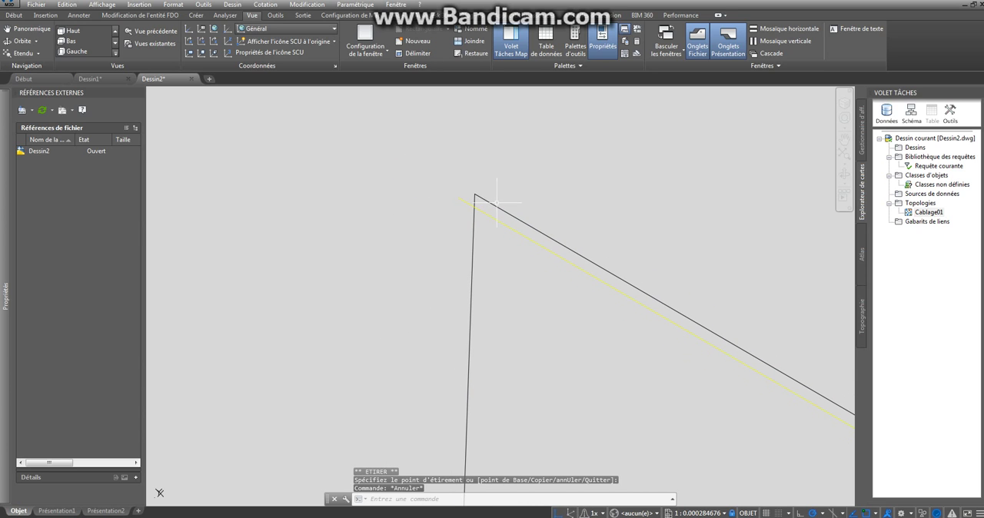
key(ctrl+z)
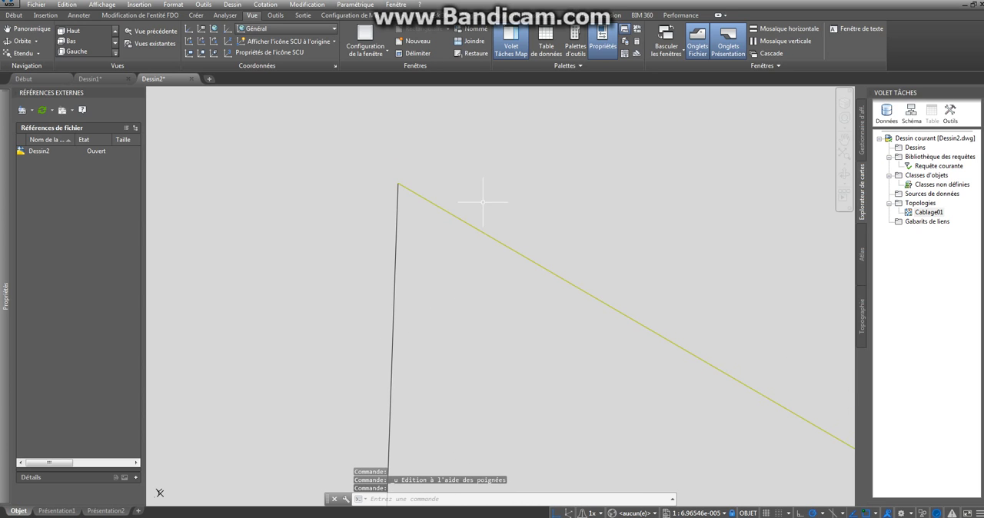
- Select both corner lines and stretch their common endpoint slightly to the north-east
scroll(434, 215, down, 10)
click(446, 215)
click(420, 233)
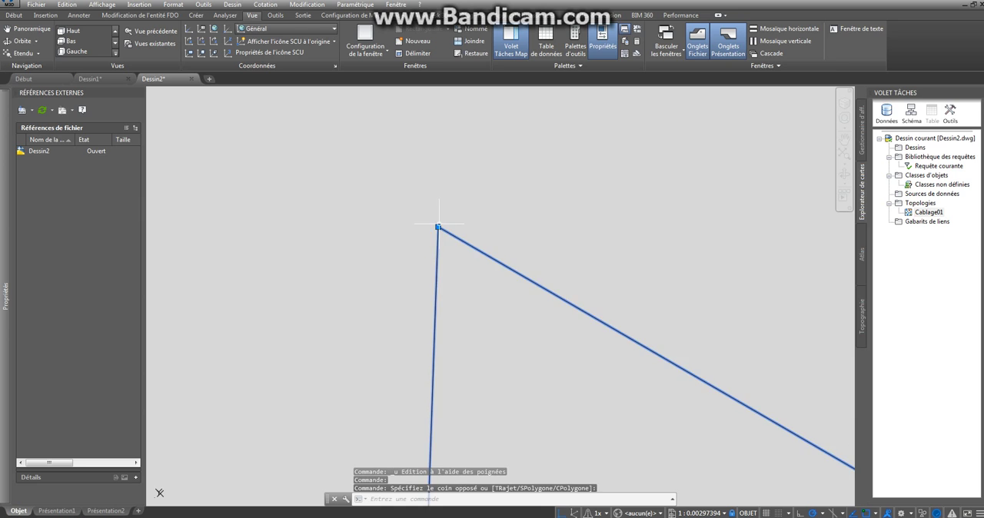
click(439, 228)
click(466, 208)
key(Escape)
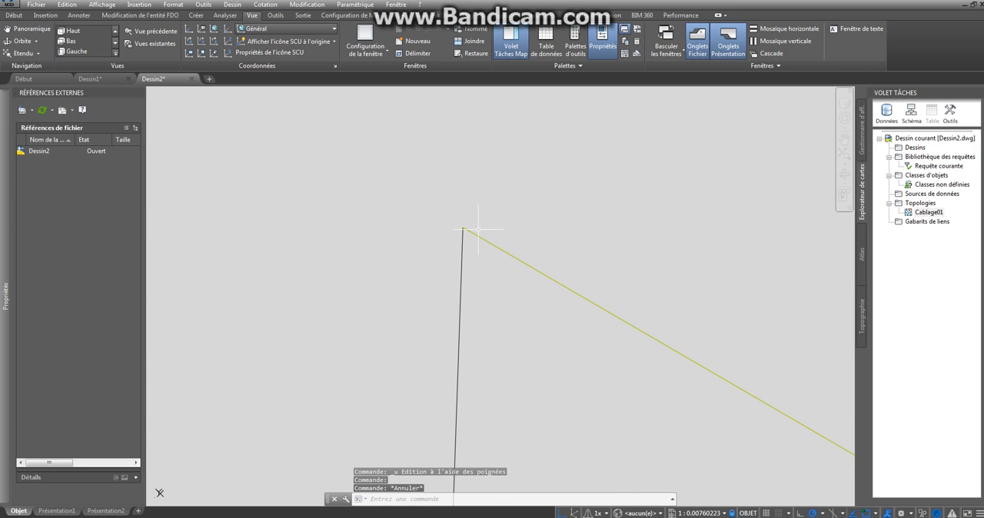
click(466, 228)
click(463, 227)
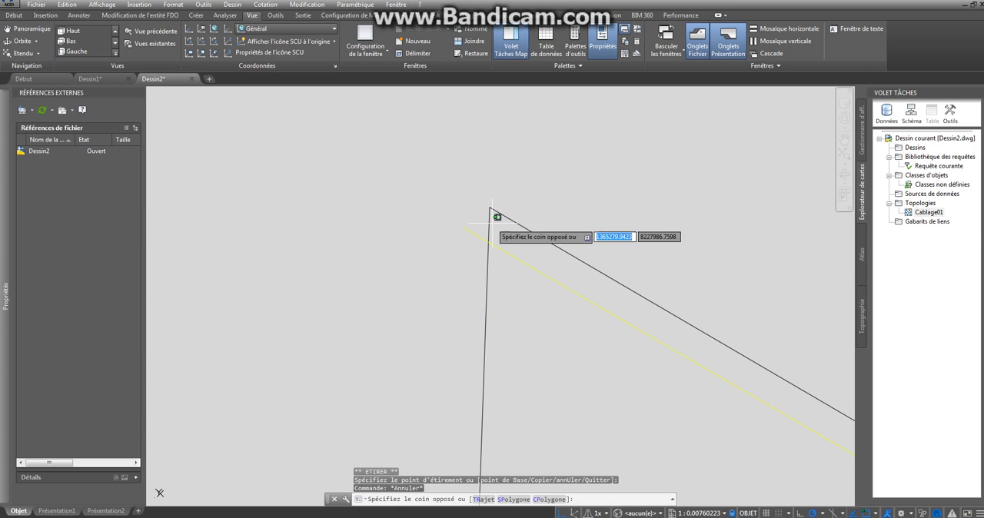
- Undo the last stretch of the two corner lines' common endpoint
click(471, 205)
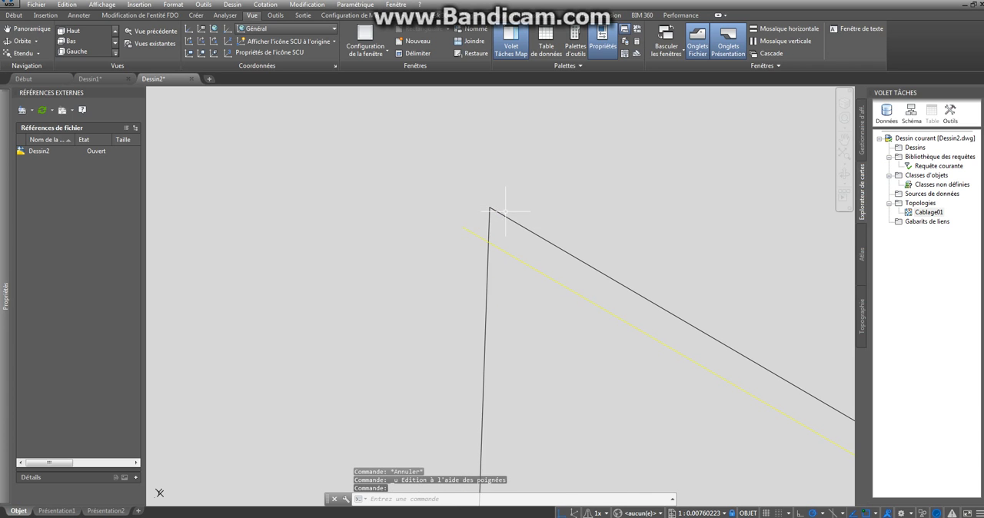
key(ctrl+z)
scroll(484, 220, down, 15)
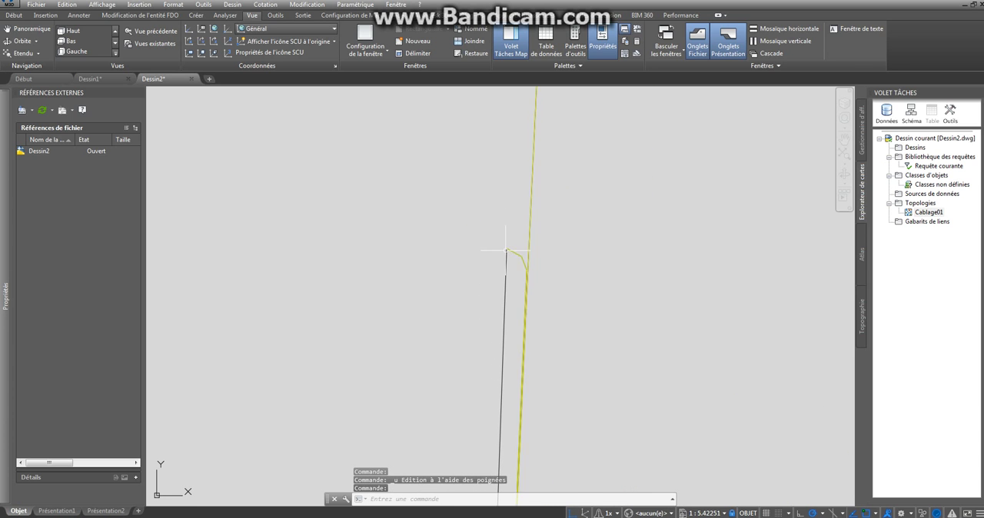
- Select the vertical line and the diagonal line at the corner and stretch their common endpoint slightly to the north-east
scroll(505, 260, down, 4)
scroll(510, 337, up, 16)
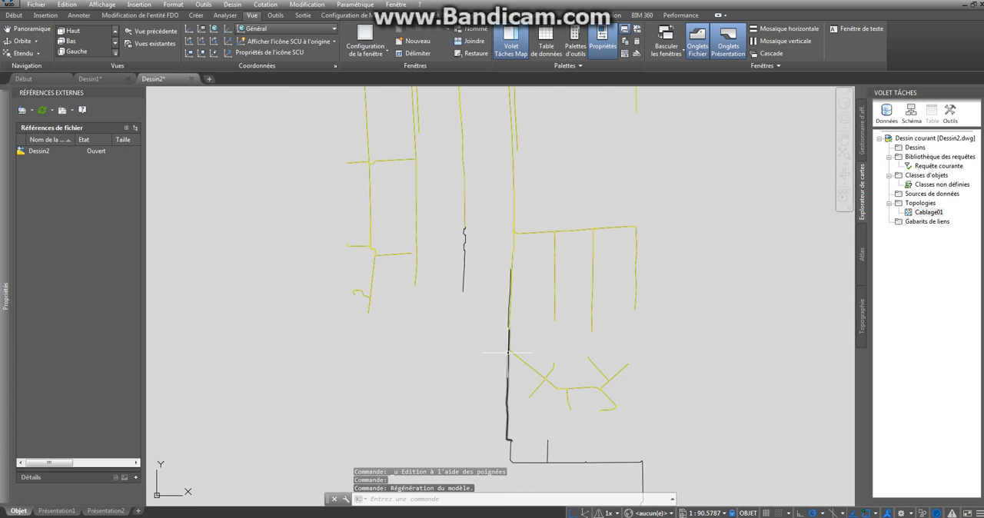
scroll(492, 250, up, 15)
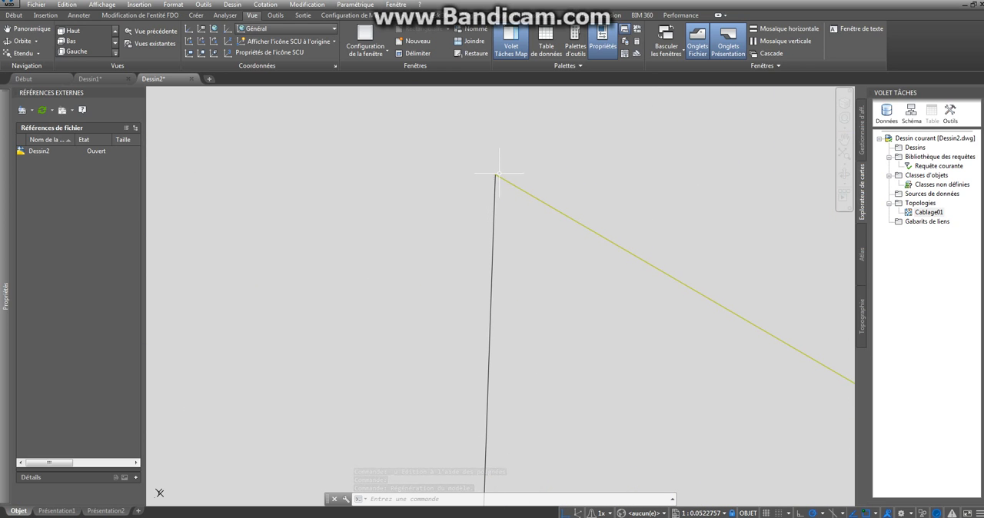
click(494, 182)
click(508, 170)
click(488, 183)
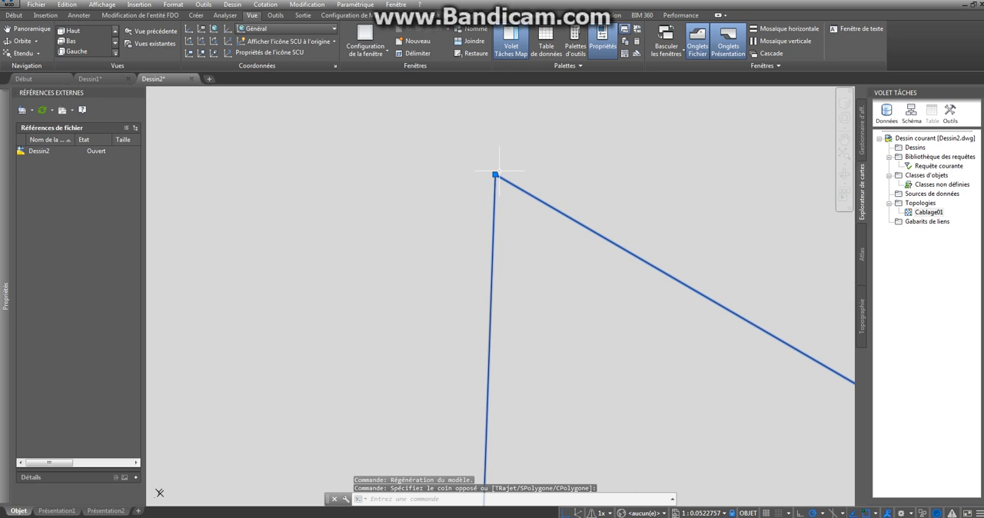
click(495, 174)
click(518, 159)
key(Escape)
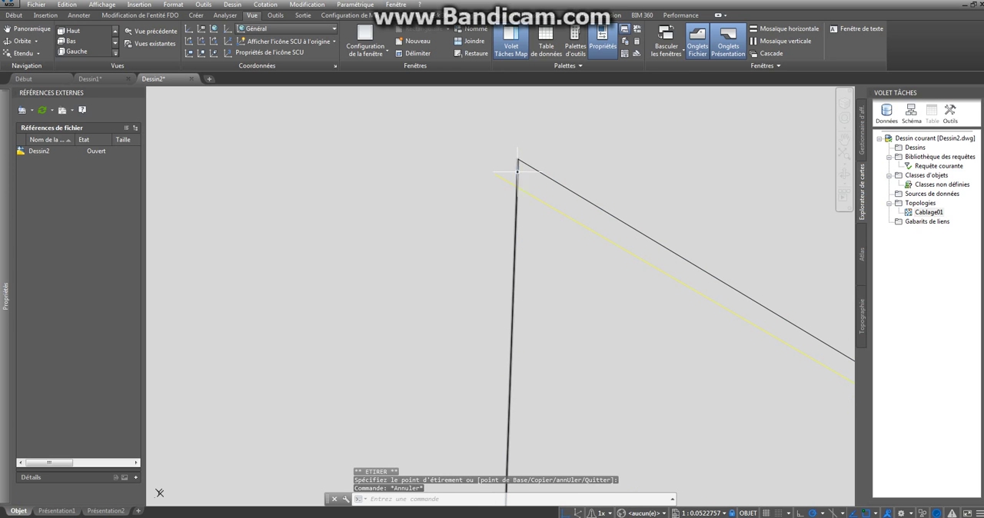
- Stretch the vertical line's upper endpoint west, away from the diagonal line's end
click(516, 171)
click(518, 159)
click(477, 160)
key(Escape)
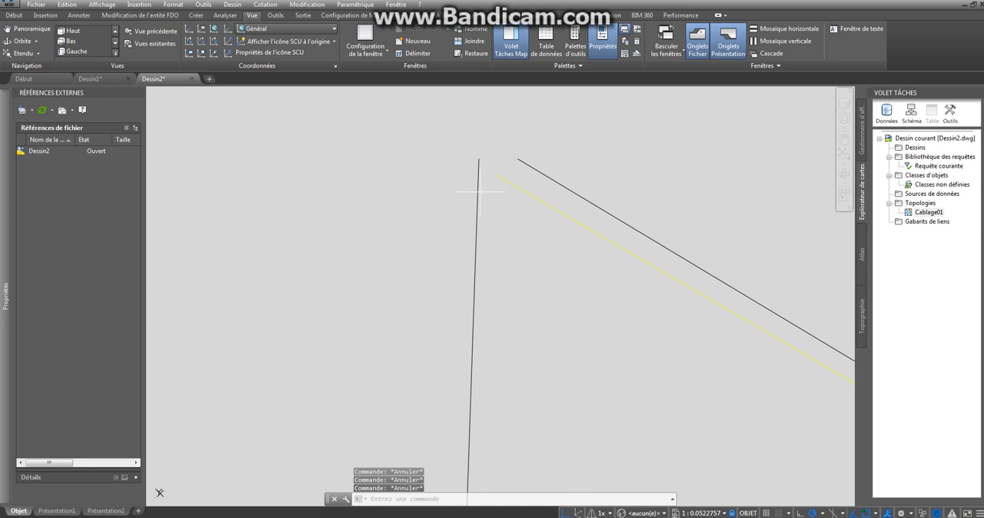
- Undo the last grip edits on the vertical line and the corner's common endpoint
click(477, 191)
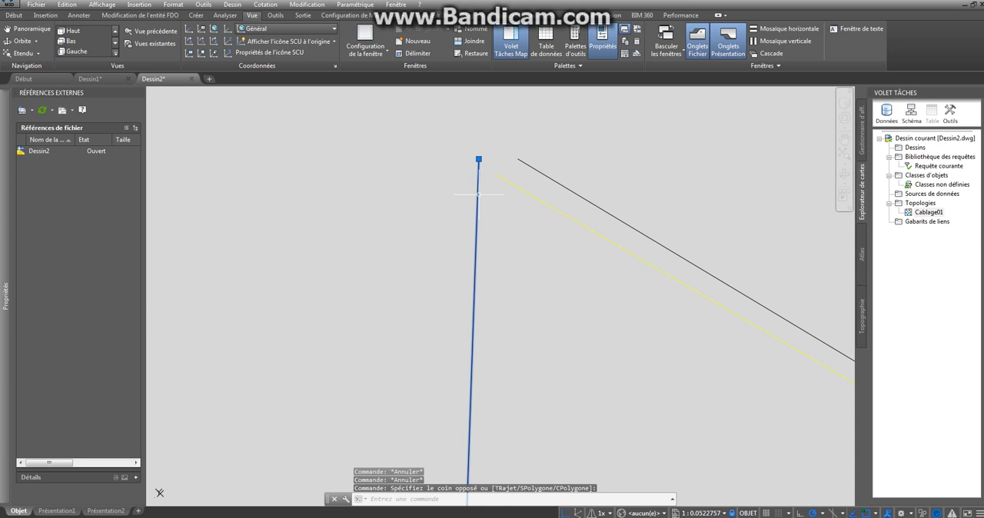
key(Escape)
key(ctrl+z)
key(ctrl+z)
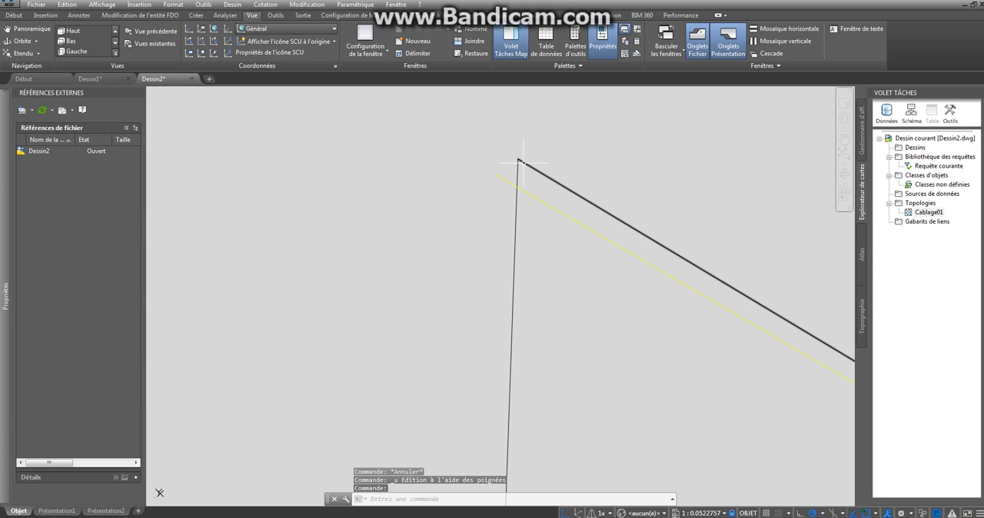
scroll(528, 167, down, 5)
key(Escape)
key(Escape)
key(Escape)
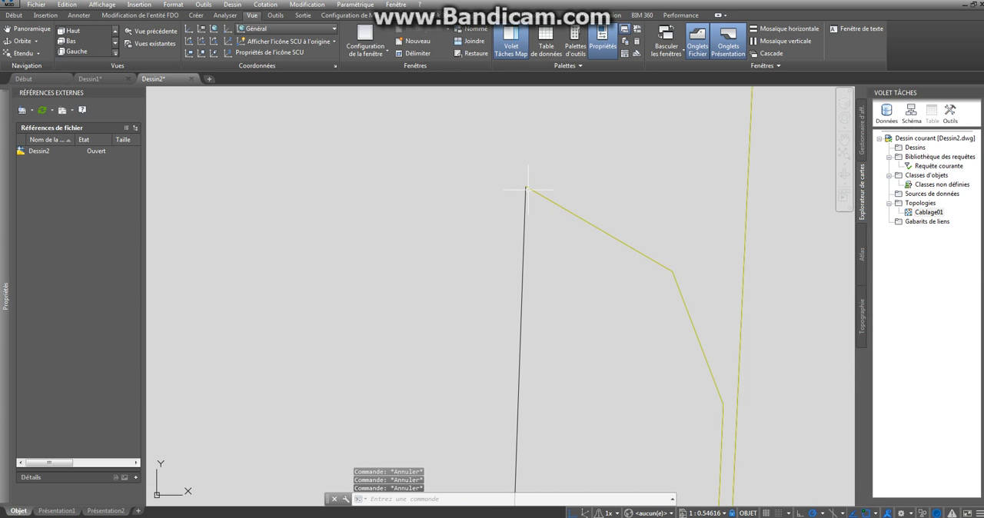
- Examine the network's lower and middle branches for places where the yellow propagation stops, including the middle vertical line
scroll(530, 191, down, 8)
scroll(548, 194, down, 5)
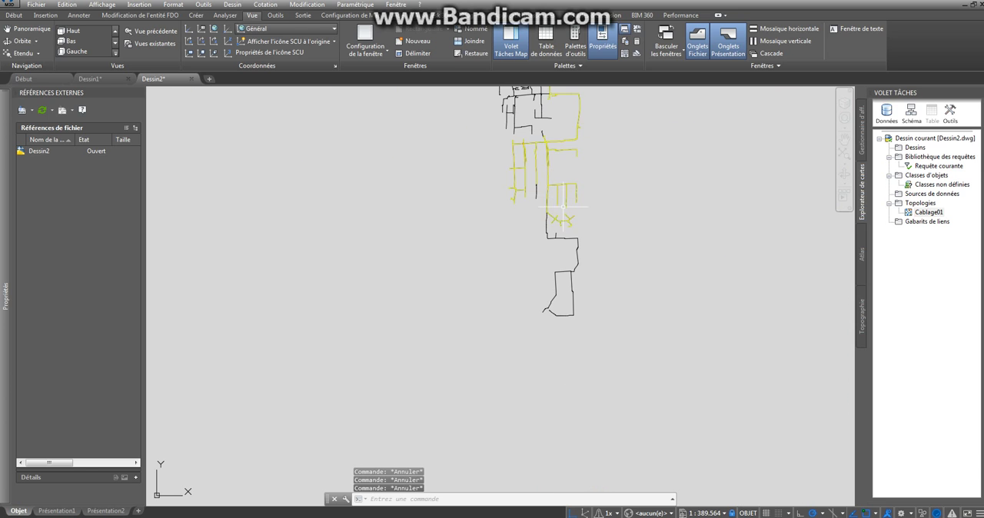
scroll(555, 236, up, 4)
scroll(586, 159, up, 3)
scroll(650, 187, down, 7)
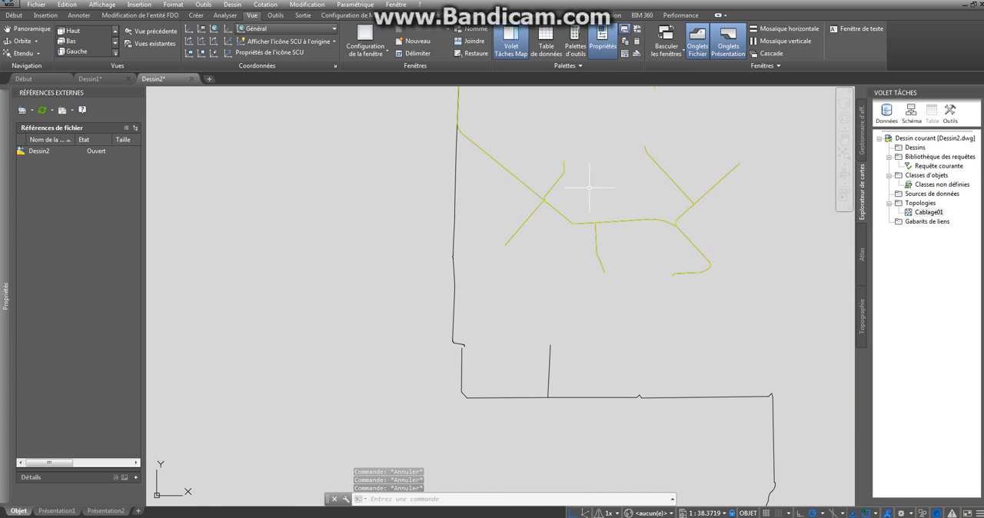
scroll(579, 195, up, 7)
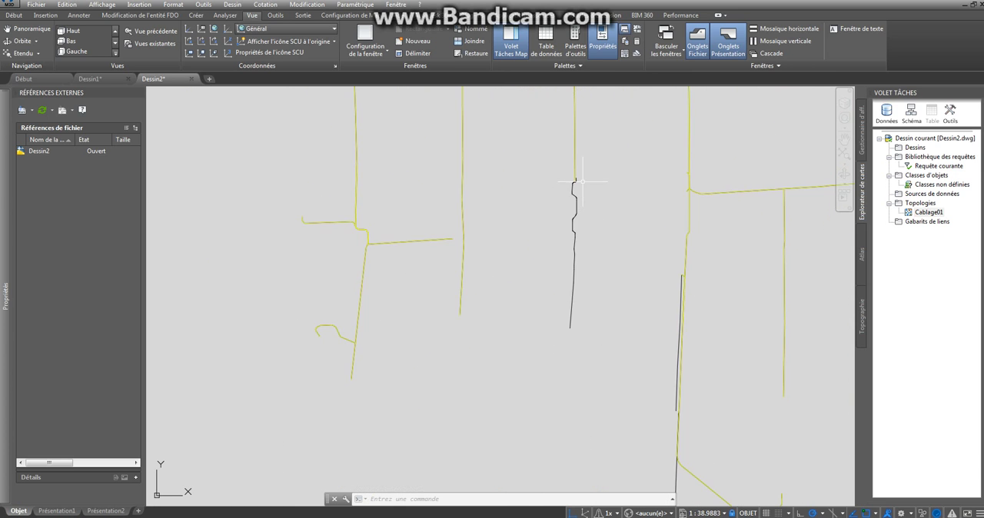
scroll(576, 196, down, 5)
scroll(569, 200, up, 2)
middle_drag(570, 201, 605, 277)
scroll(597, 179, down, 2)
middle_drag(597, 177, 570, 204)
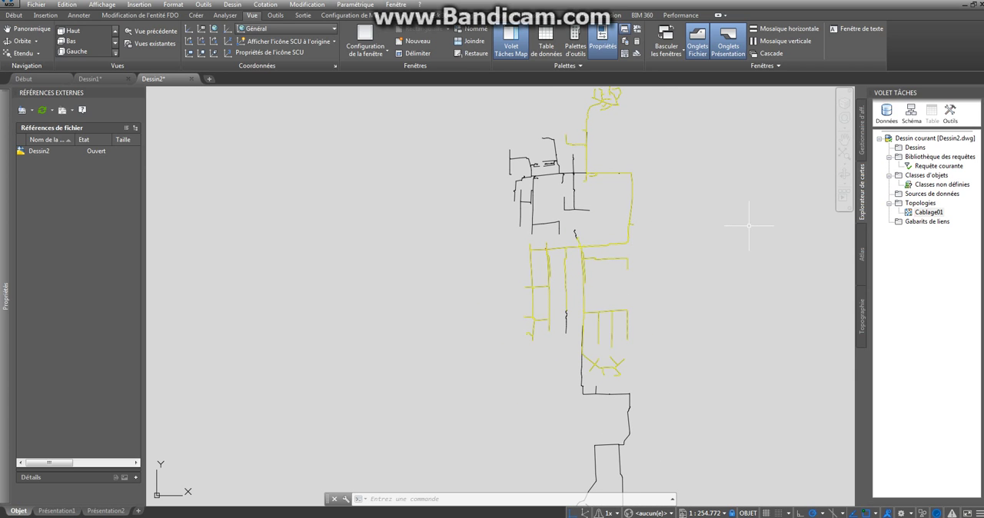
scroll(673, 220, down, 2)
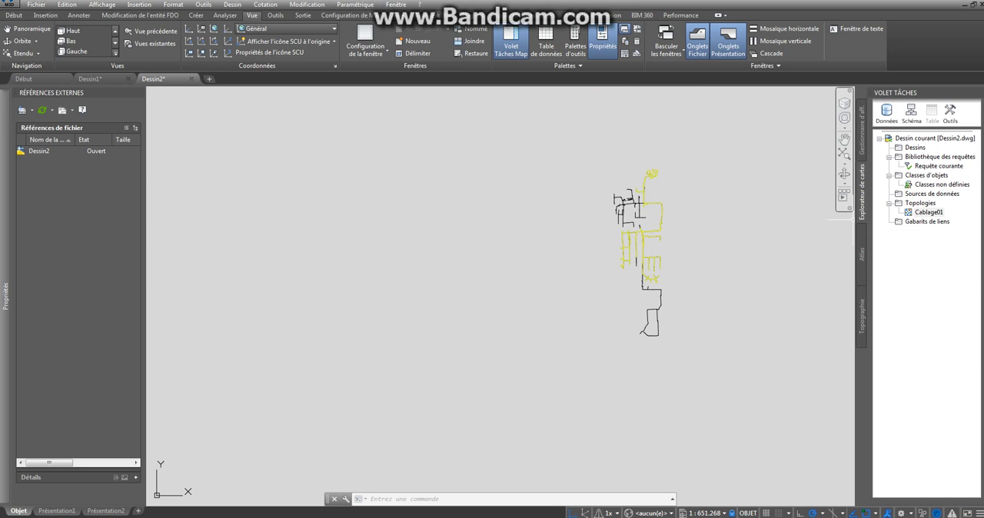
click(926, 211)
right_click(926, 211)
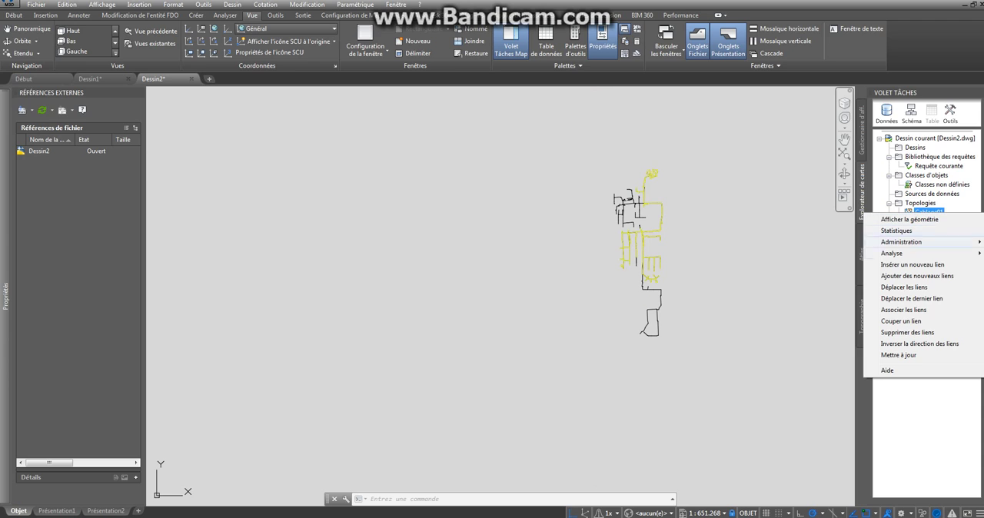
key(Escape)
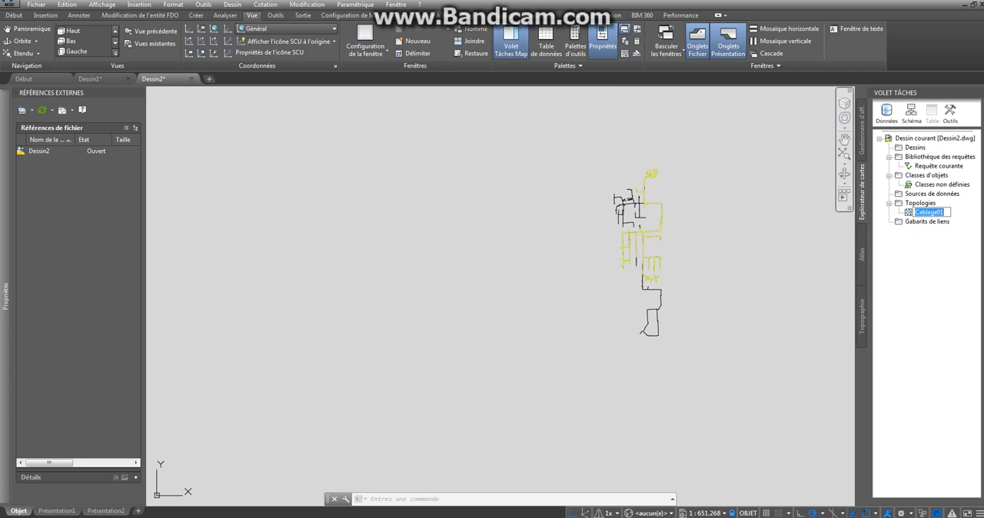
click(926, 221)
click(928, 212)
click(662, 240)
scroll(663, 239, up, 5)
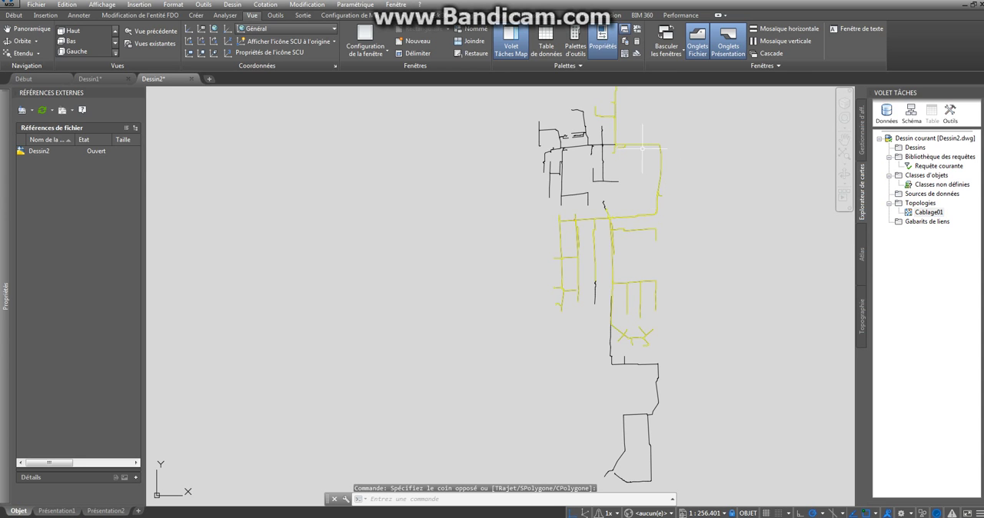
scroll(646, 149, up, 8)
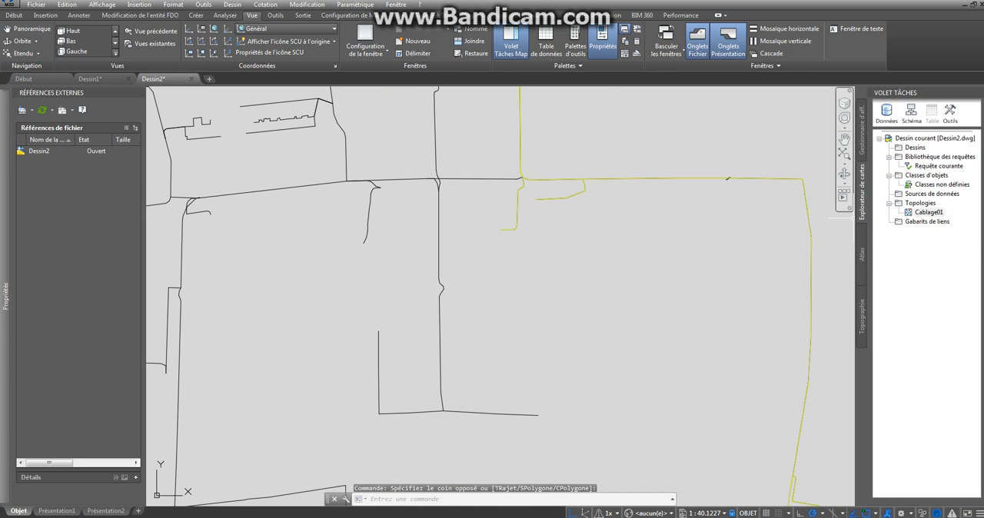
right_click(920, 203)
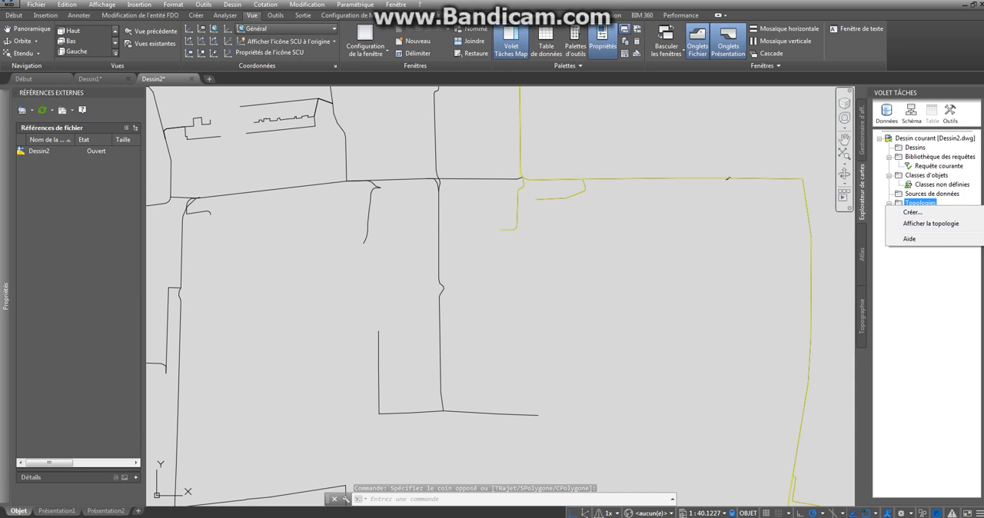
click(596, 244)
click(550, 231)
scroll(448, 184, down, 4)
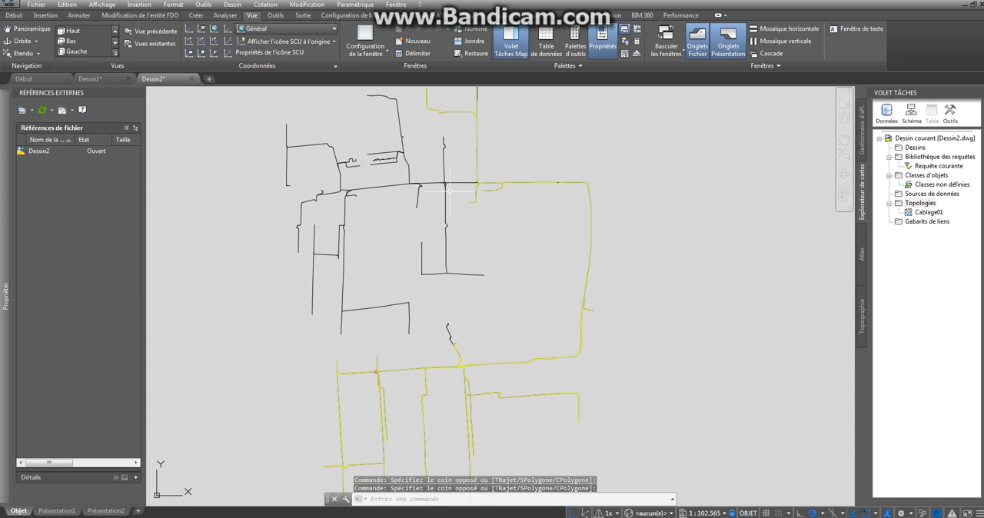